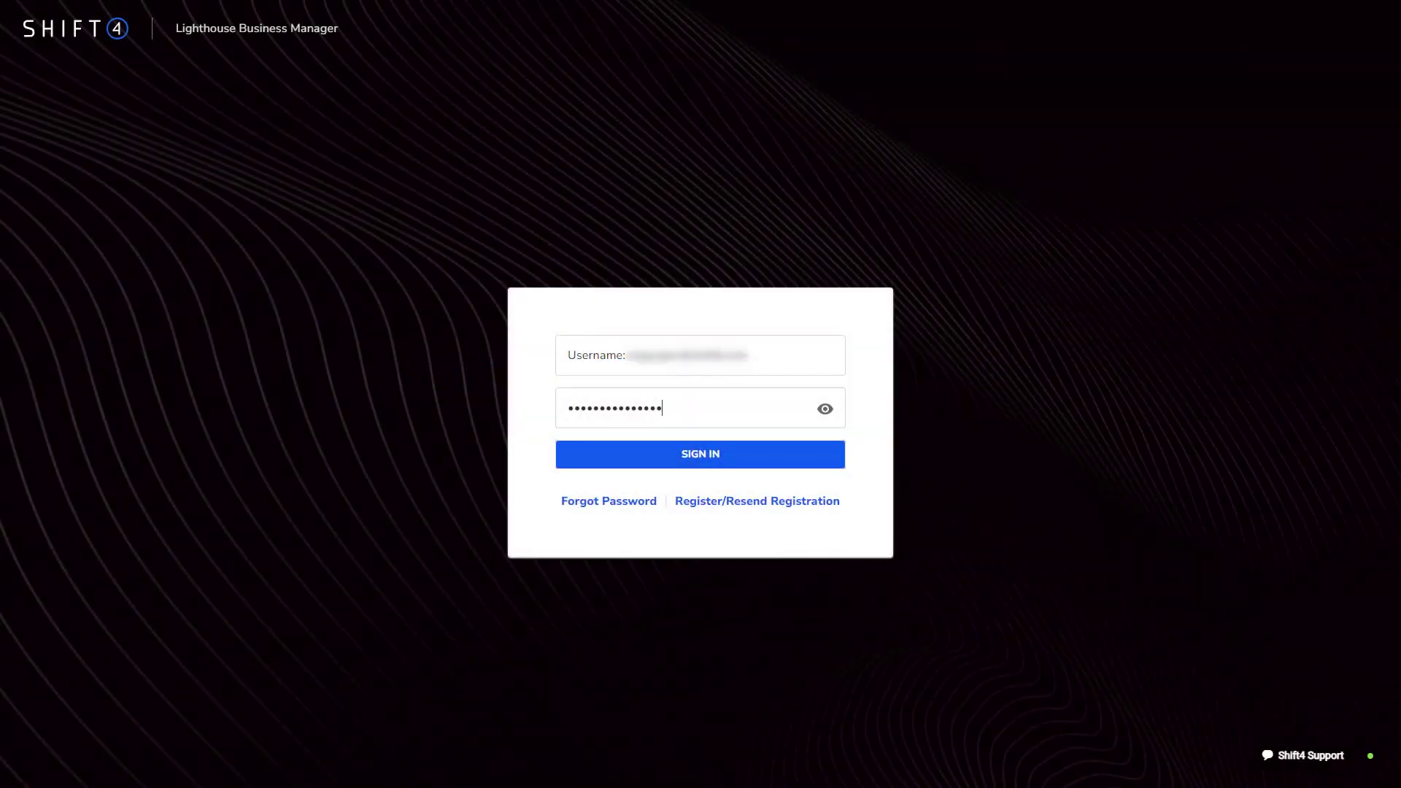
Submit the sign-in credentials and scroll down to the SkyTab Online payment settings.
{"action": "key", "text": "Return"}
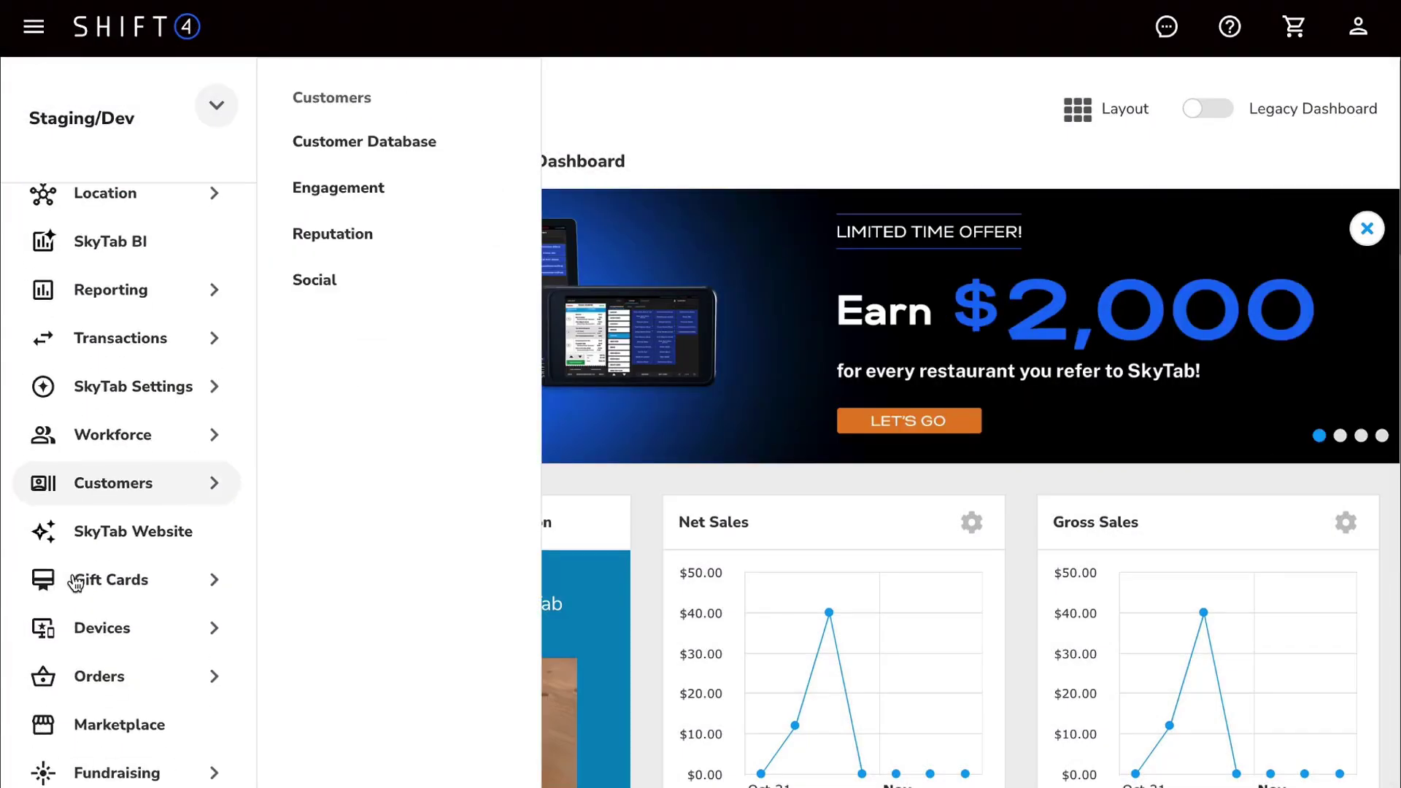
{"action": "scroll", "coordinate": [76, 583], "scroll_direction": "down", "scroll_amount": 1}
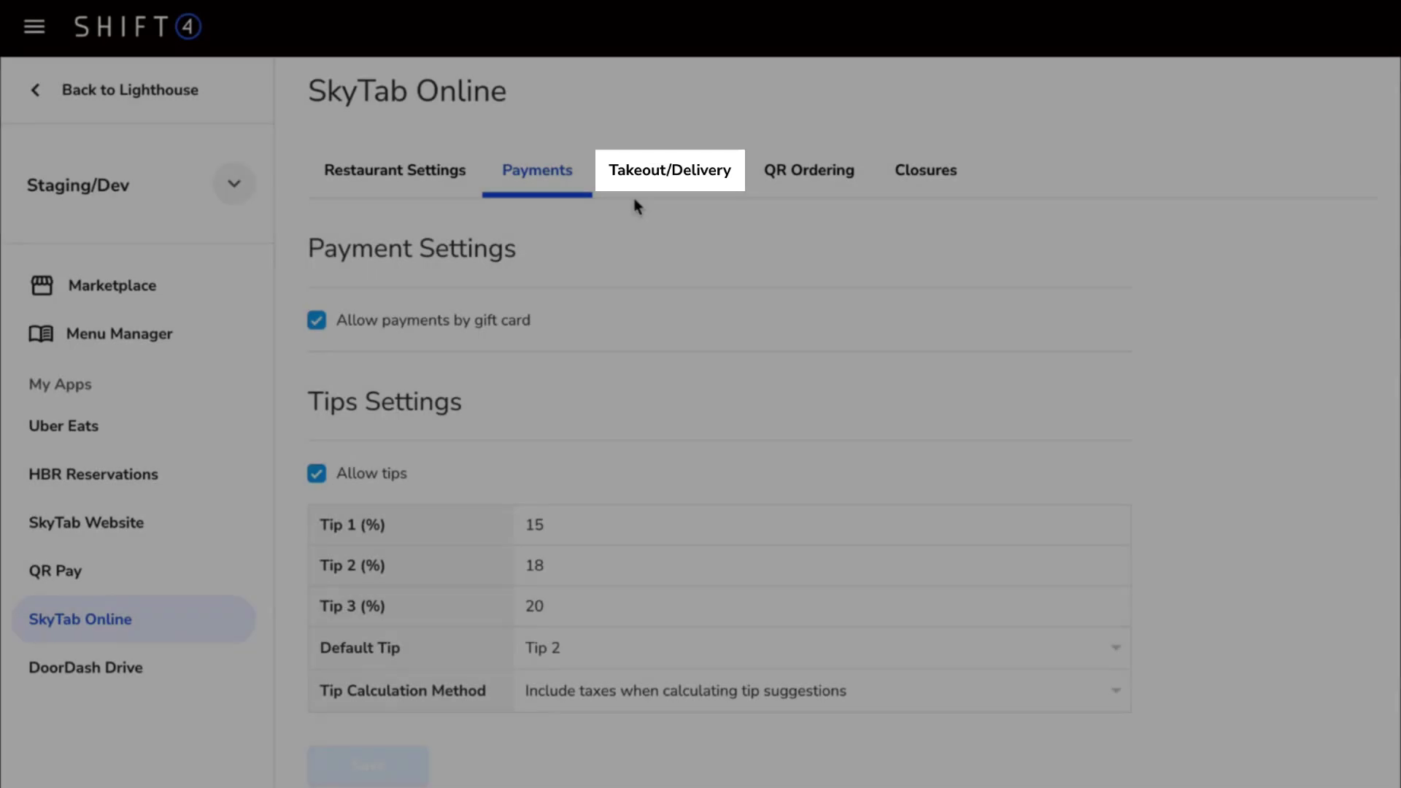
Switch to Takeout/Delivery settings and scroll down to the Order Settings section.
{"action": "left_click", "coordinate": [622, 186]}
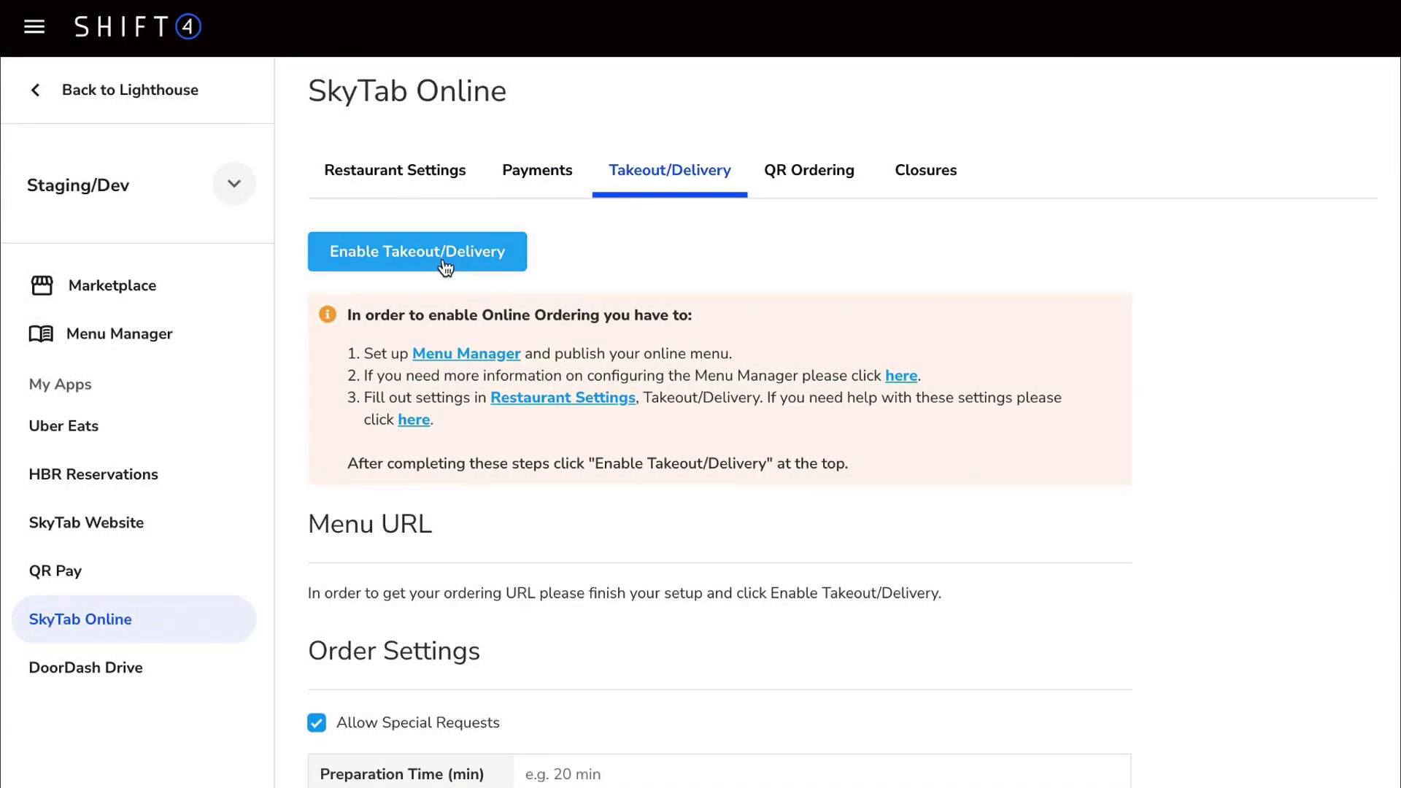
{"action": "scroll", "coordinate": [443, 262], "scroll_direction": "down", "scroll_amount": 4}
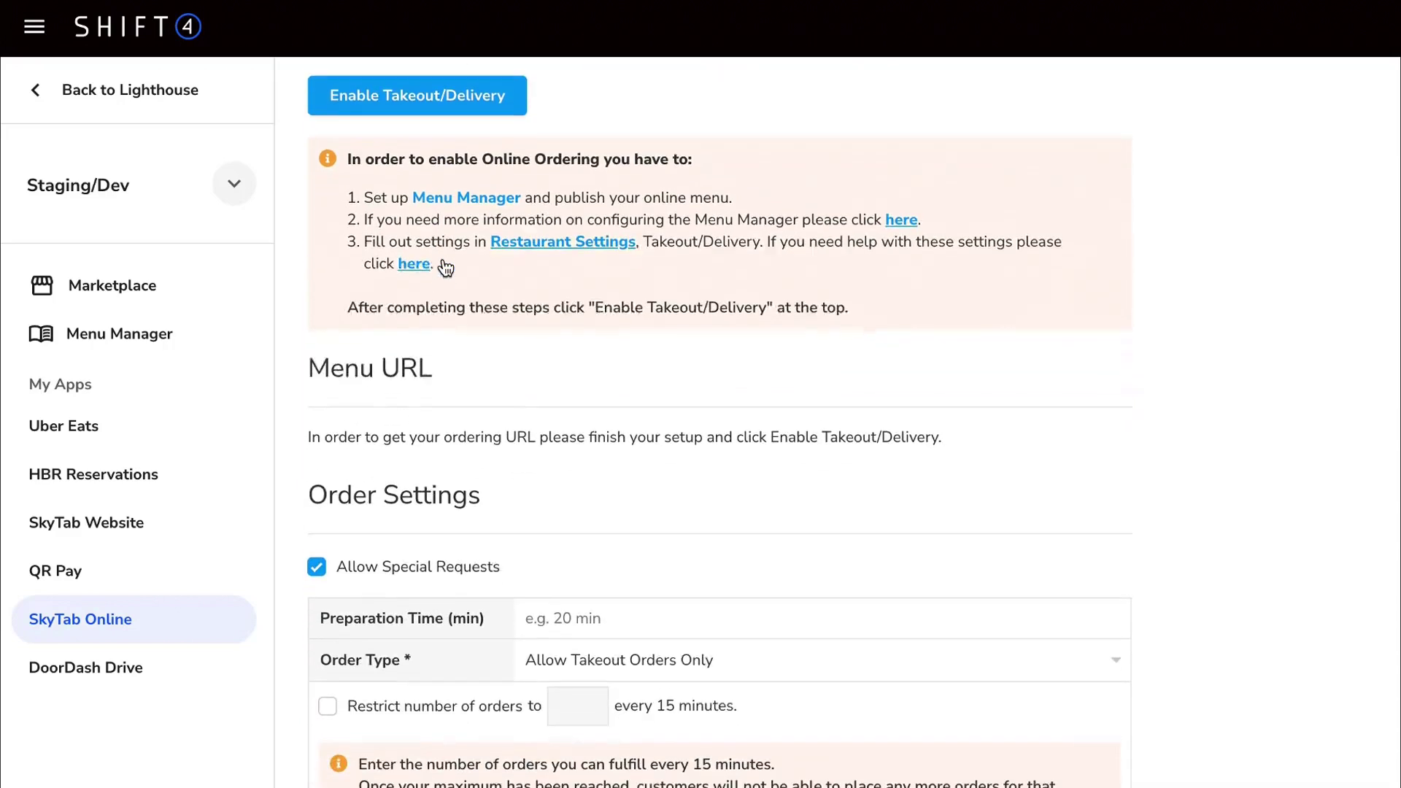
{"action": "scroll", "coordinate": [444, 264], "scroll_direction": "down", "scroll_amount": 2}
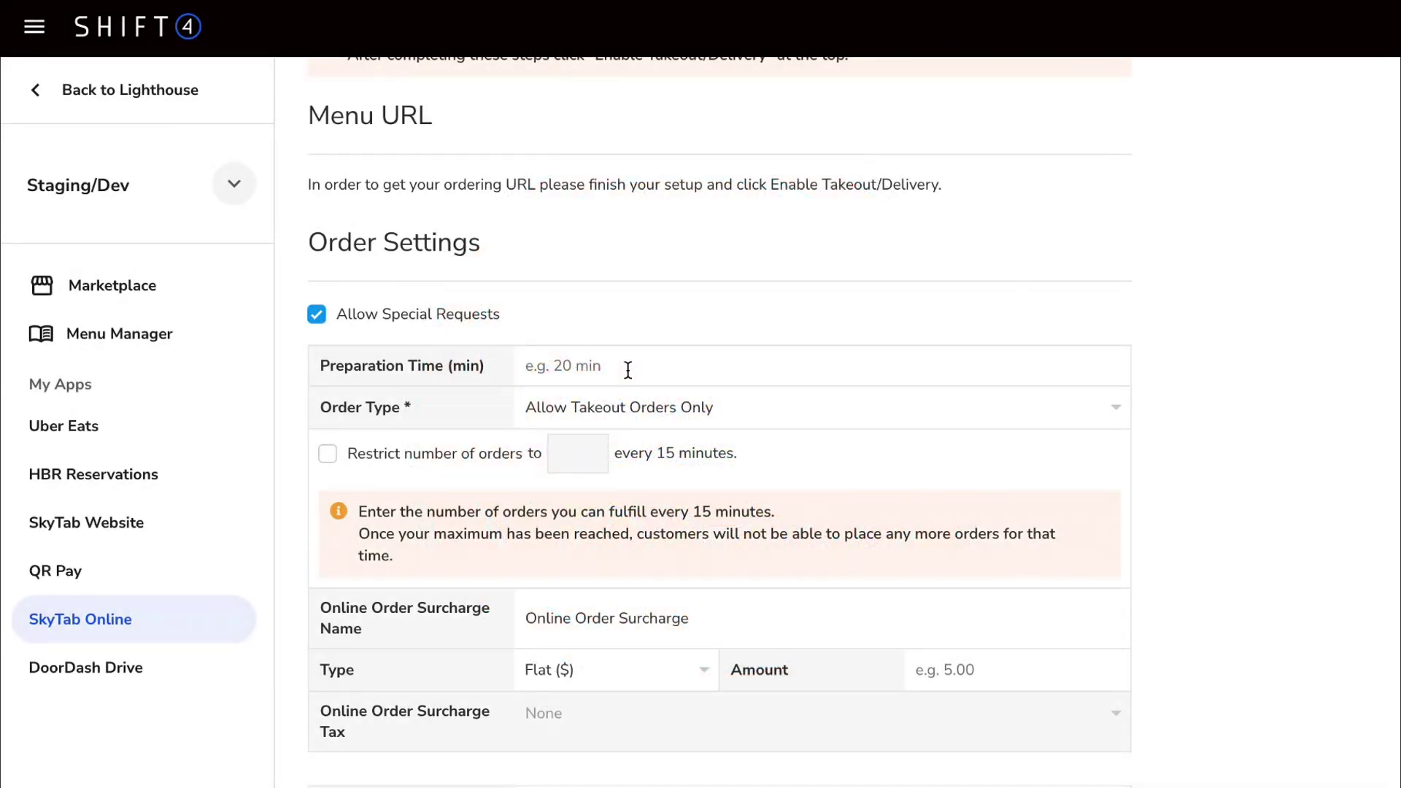
Set Preparation Time to 15 minutes and Order Type to Allow Takeout and Delivery Orders.
{"action": "left_click", "coordinate": [627, 370]}
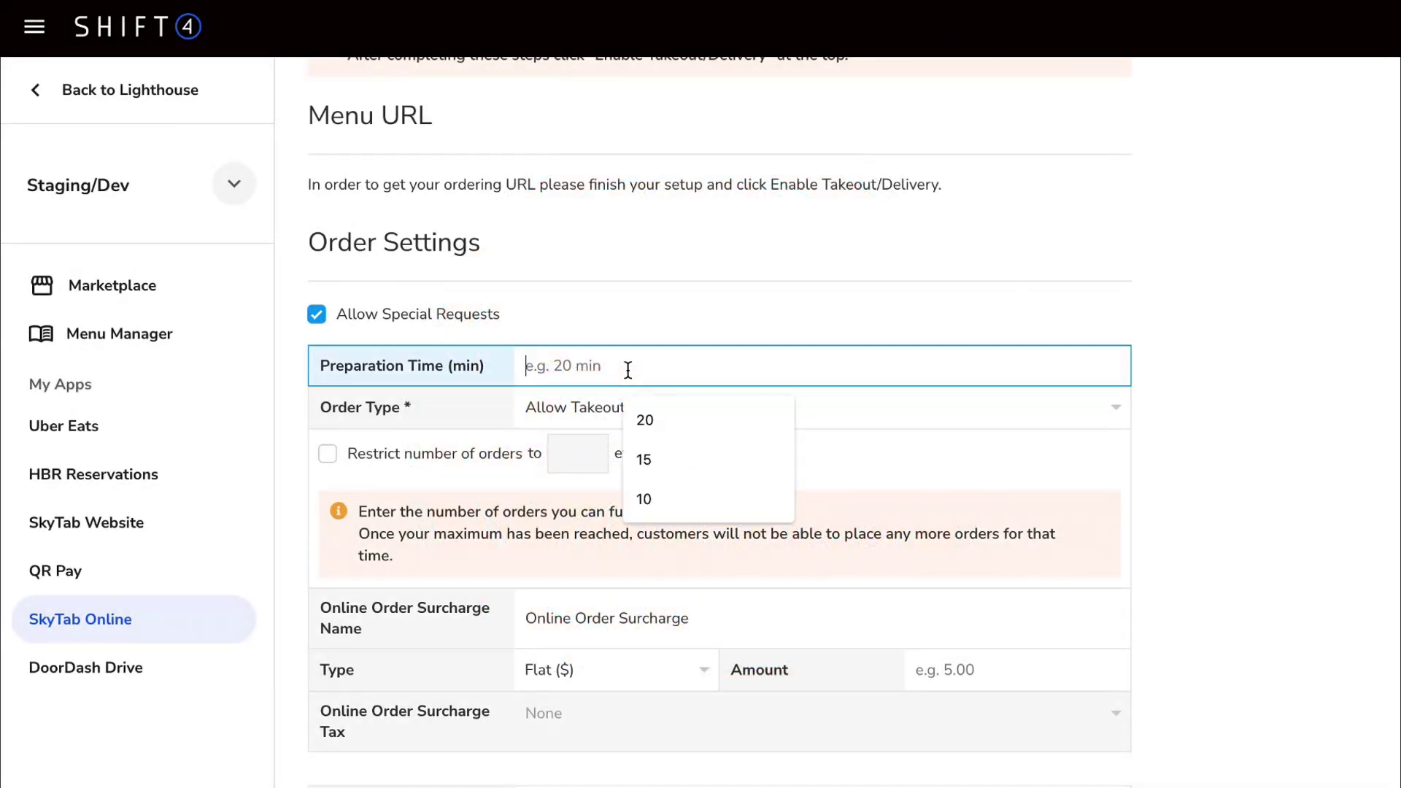
{"action": "type", "text": "15"}
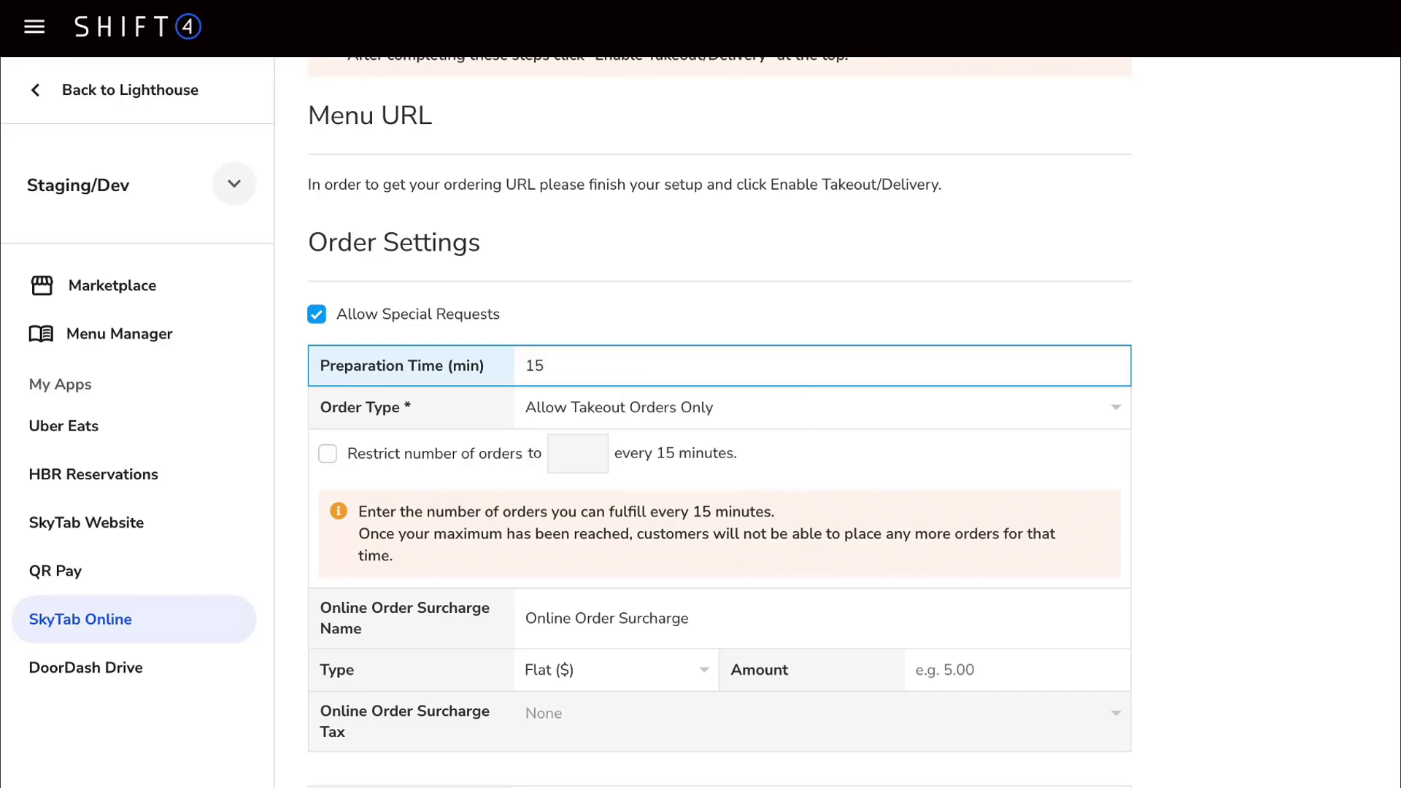
{"action": "left_click", "coordinate": [436, 424]}
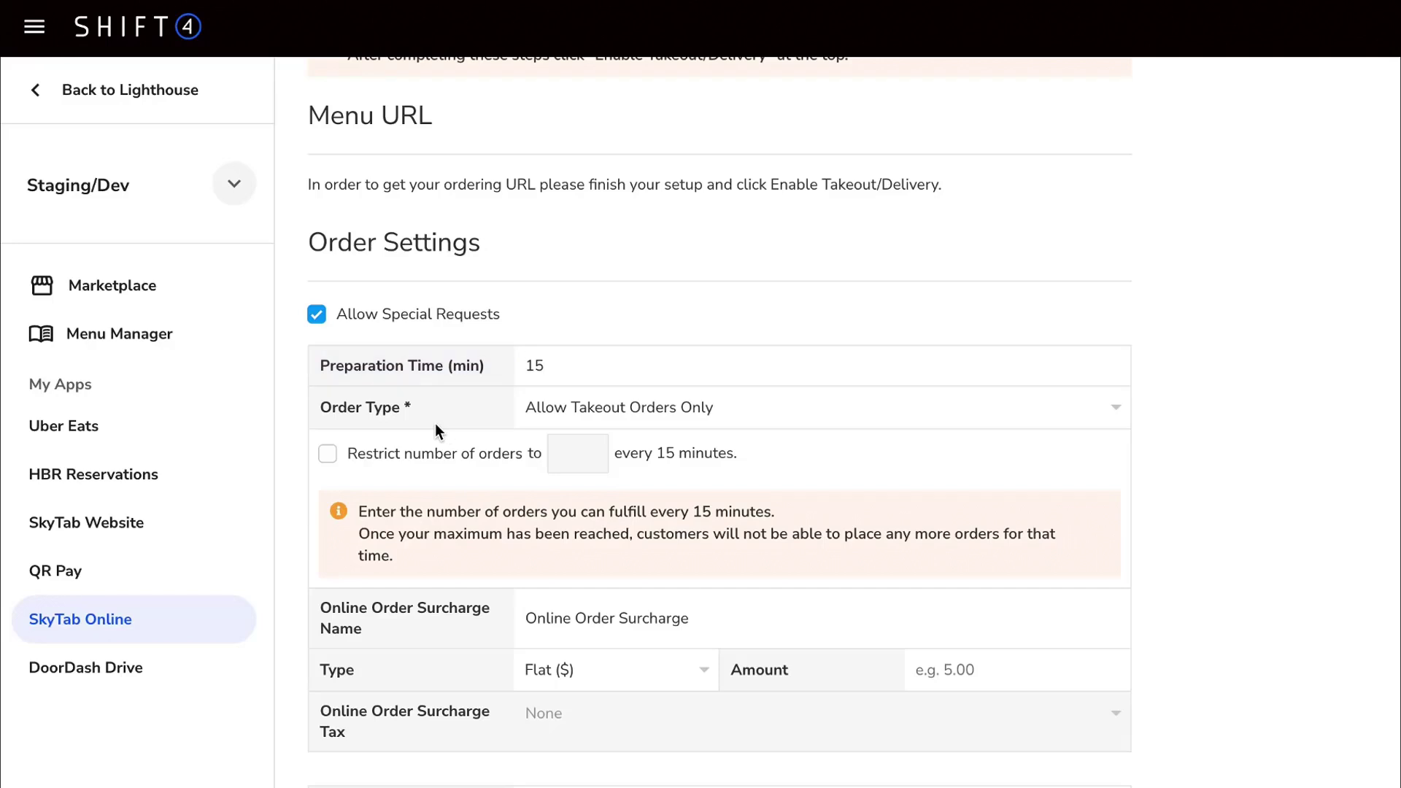
{"action": "left_click", "coordinate": [567, 418]}
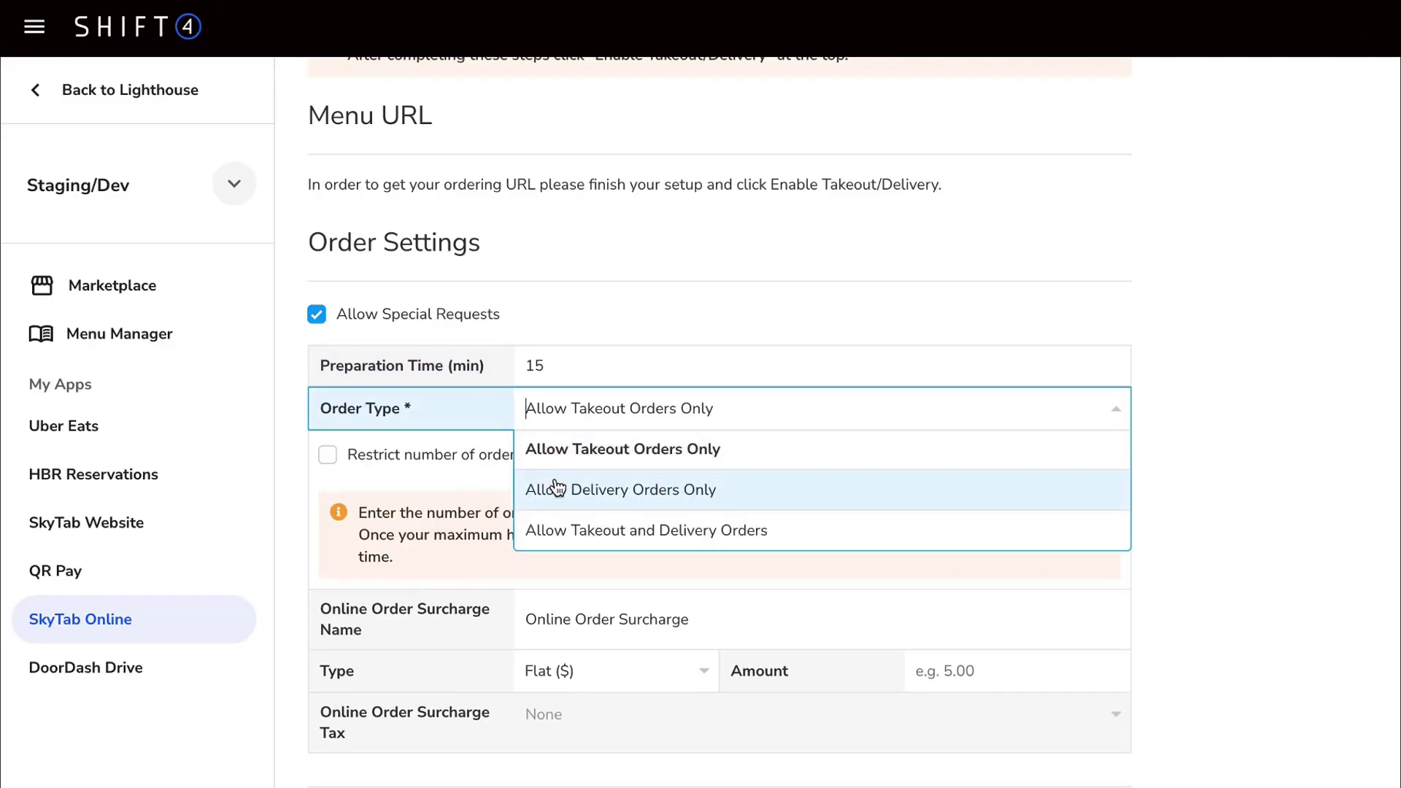
{"action": "left_click", "coordinate": [552, 537]}
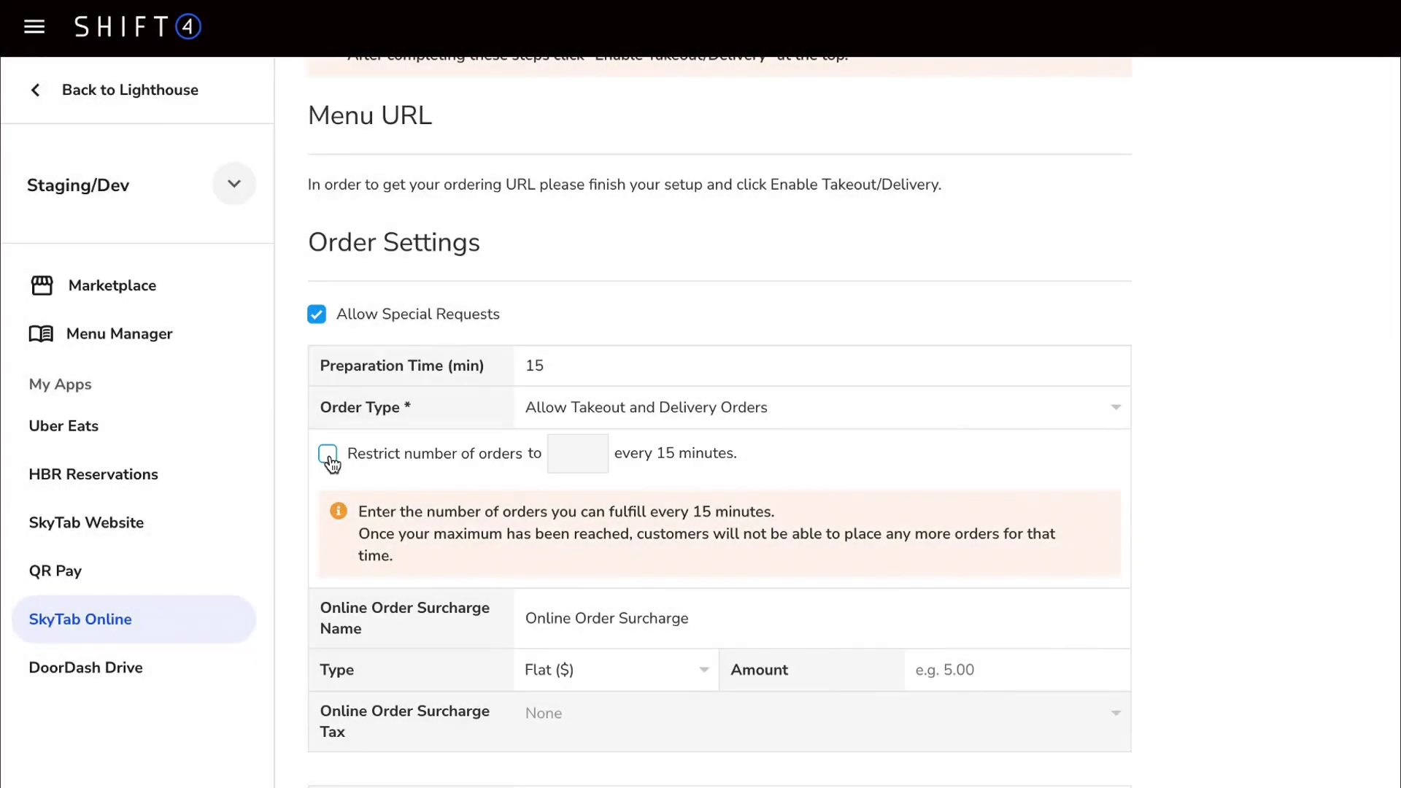
Restrict orders to a maximum of 10 per 15 minutes.
{"action": "left_click", "coordinate": [329, 456]}
{"action": "left_click", "coordinate": [589, 454]}
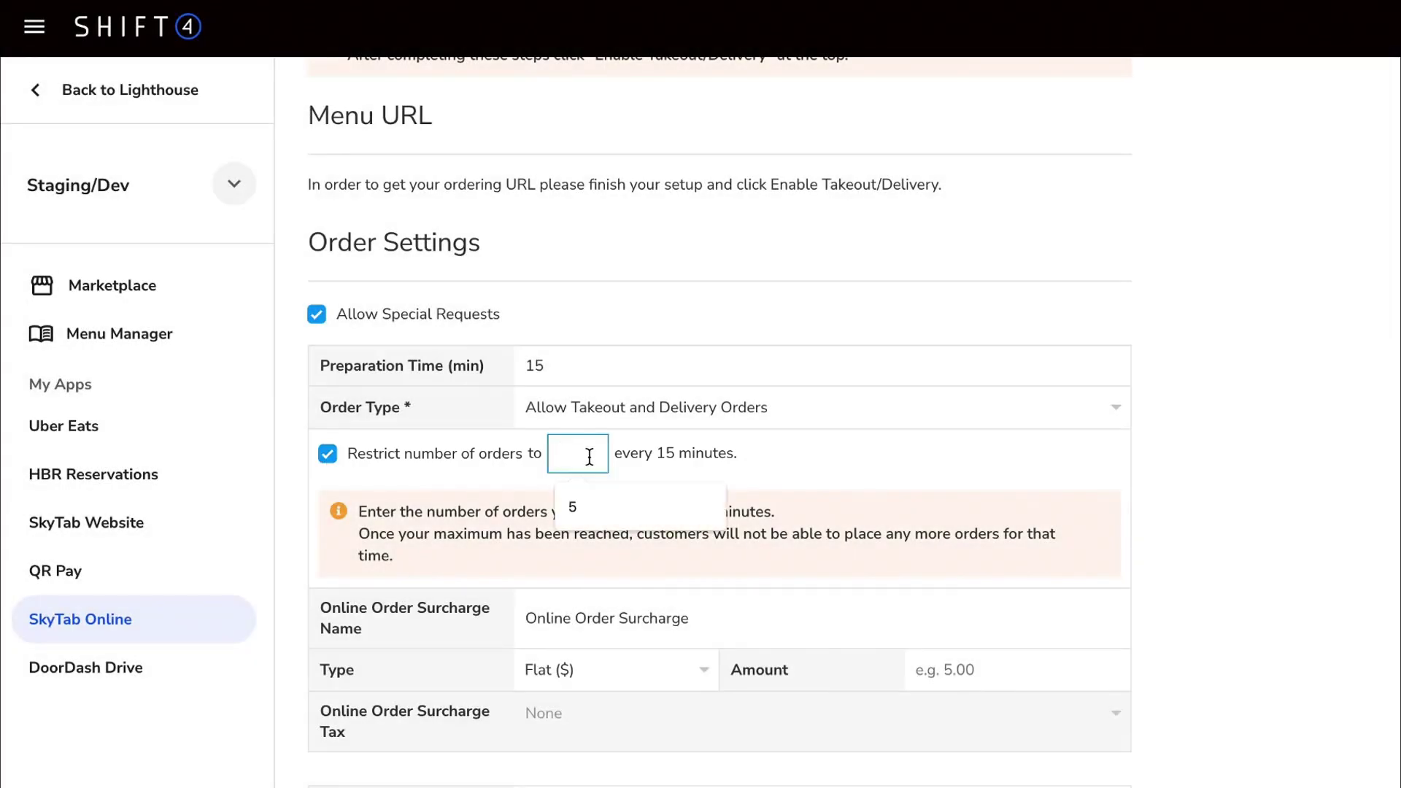
{"action": "type", "text": "10"}
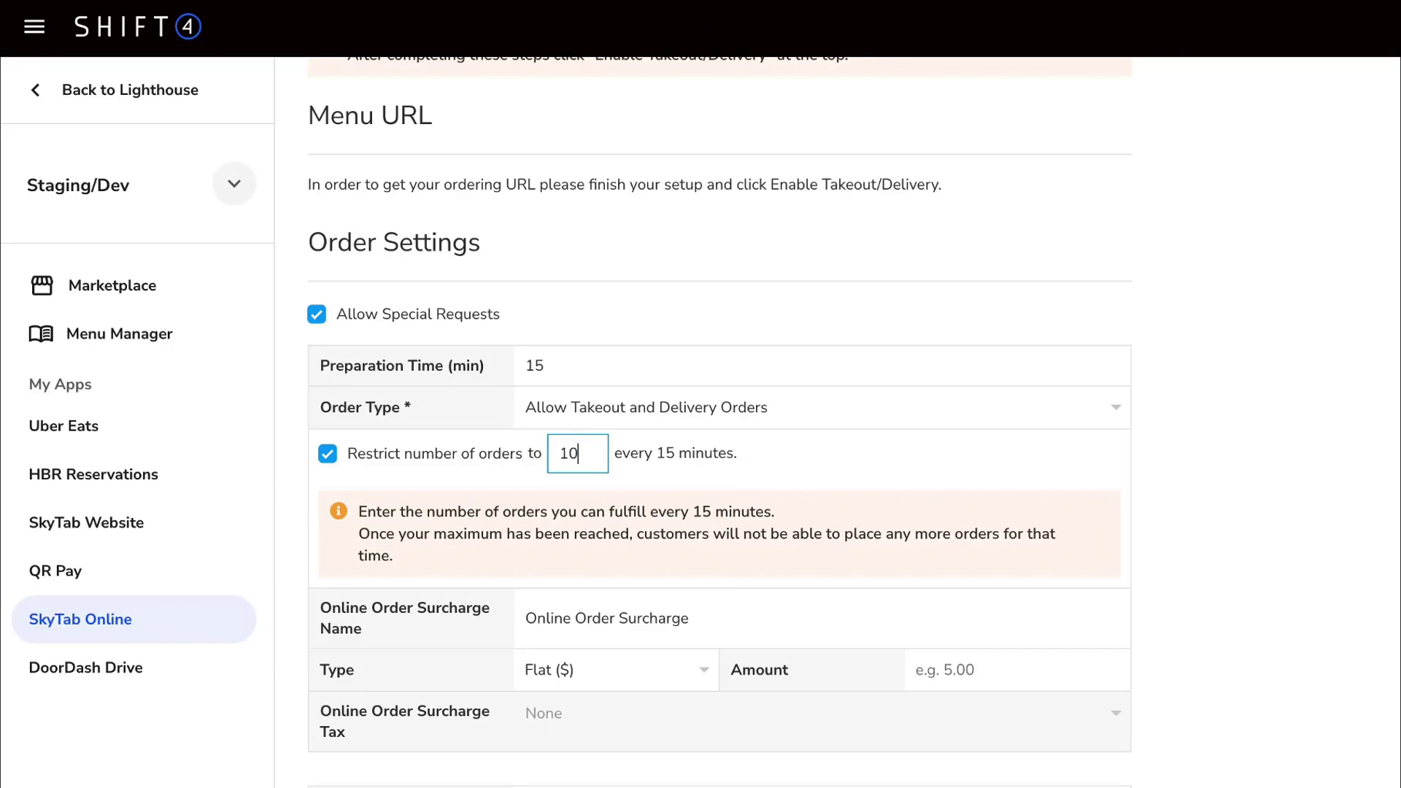
Change the Online Order Surcharge type to Percentage (%), leaving the amount blank.
{"action": "left_click", "coordinate": [623, 619]}
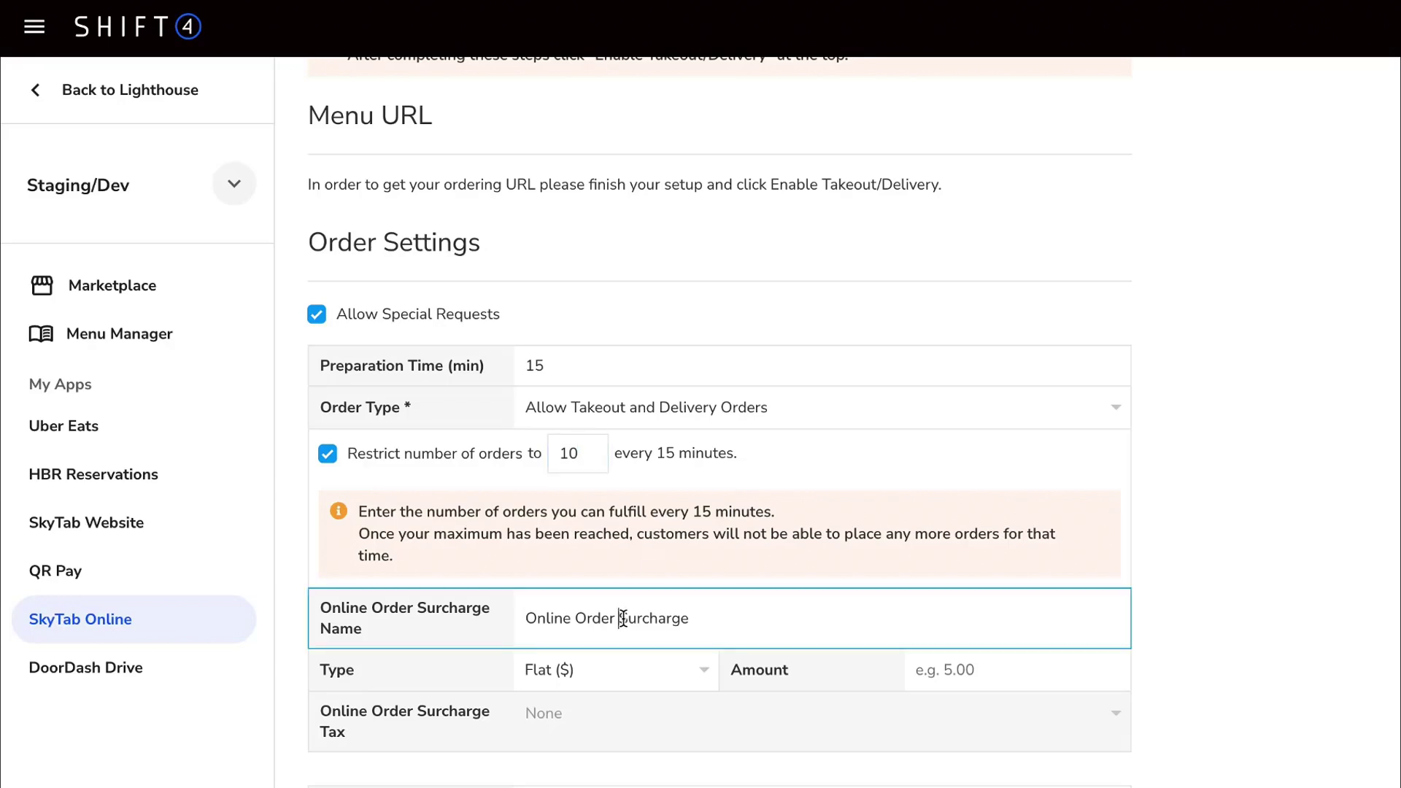
{"action": "scroll", "coordinate": [624, 622], "scroll_direction": "down", "scroll_amount": 1}
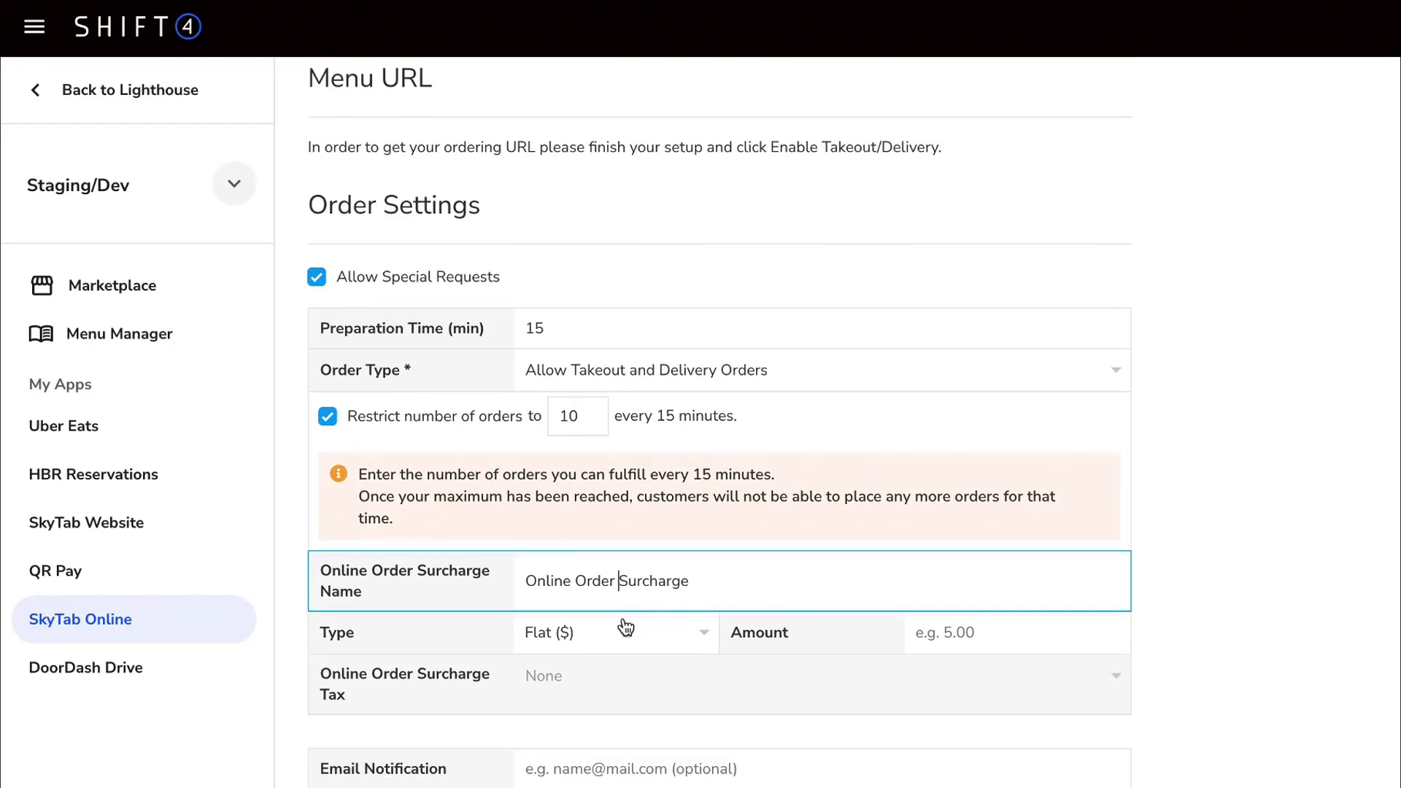
{"action": "scroll", "coordinate": [625, 627], "scroll_direction": "down", "scroll_amount": 1}
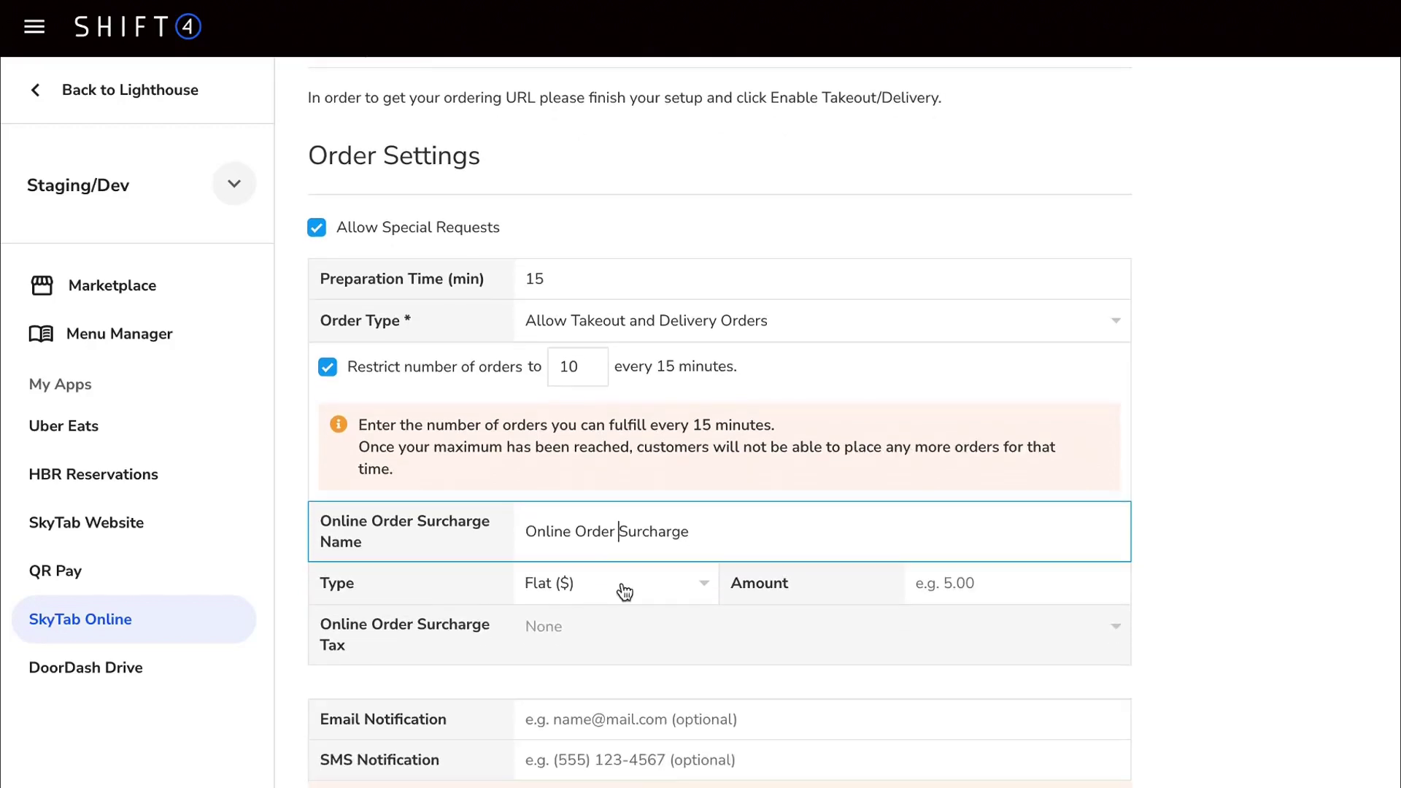
{"action": "left_click", "coordinate": [624, 590]}
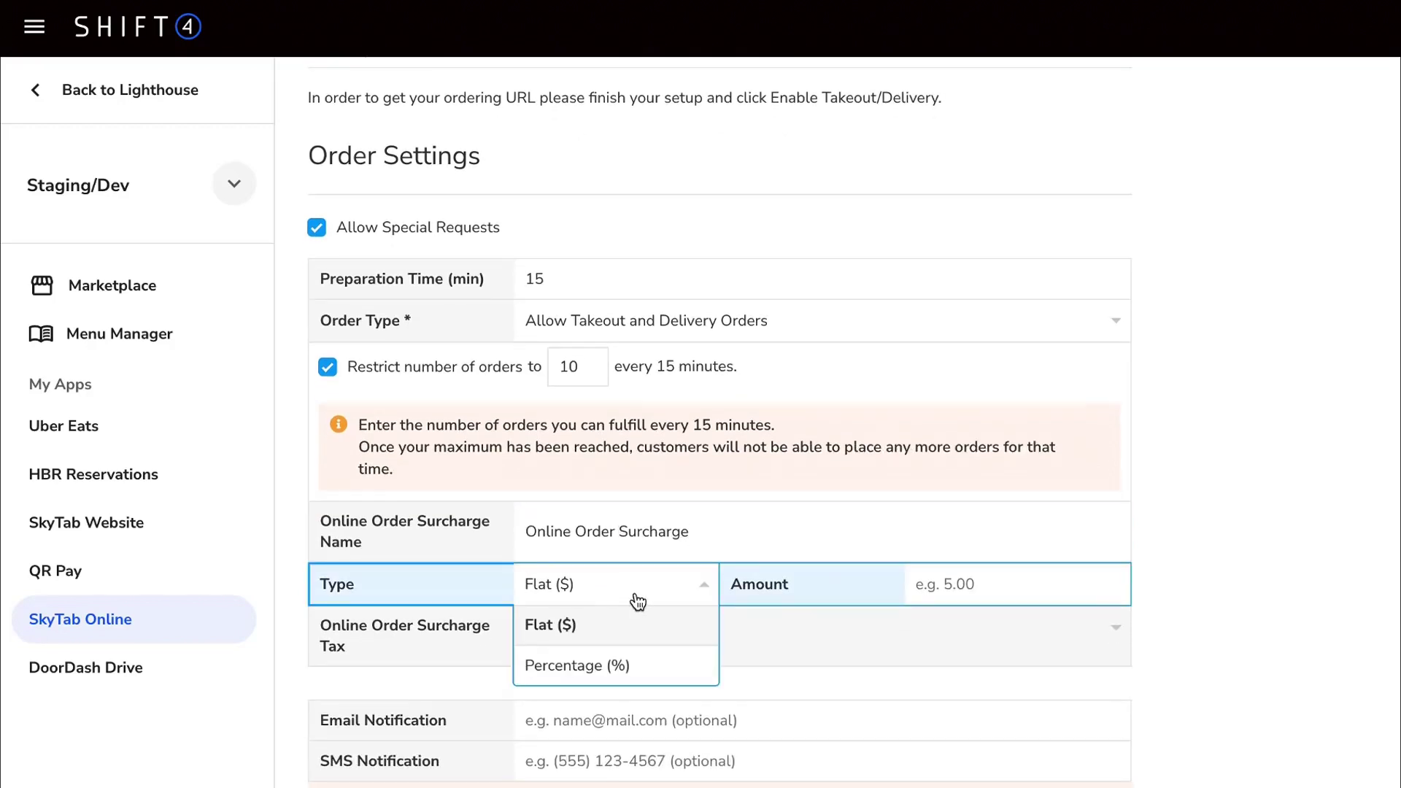
{"action": "left_click", "coordinate": [621, 664]}
{"action": "scroll", "coordinate": [616, 654], "scroll_direction": "down", "scroll_amount": 4}
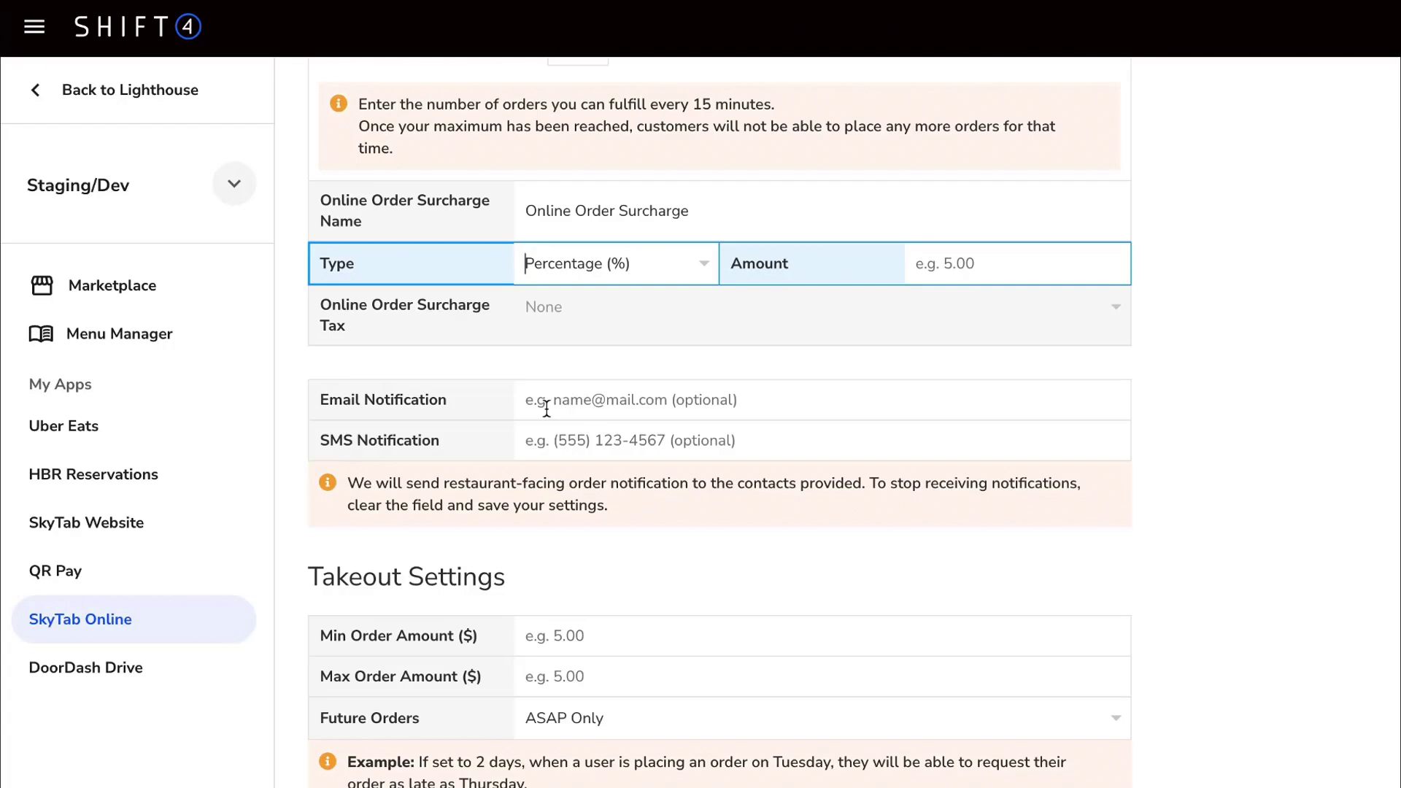
{"action": "left_click", "coordinate": [527, 442]}
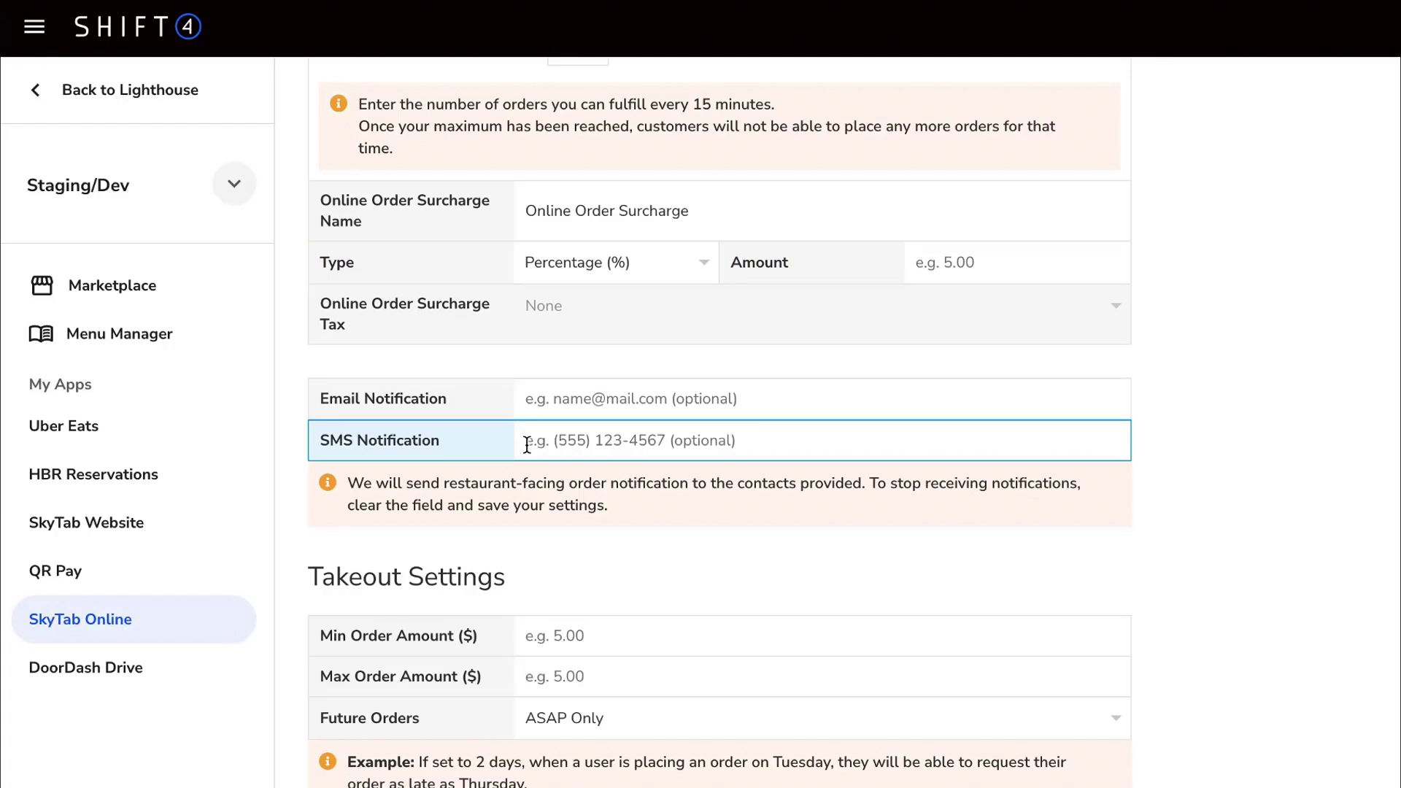
Set Takeout Future Orders to Same Day, leaving minimum and maximum order amounts blank.
{"action": "scroll", "coordinate": [527, 443], "scroll_direction": "down", "scroll_amount": 4}
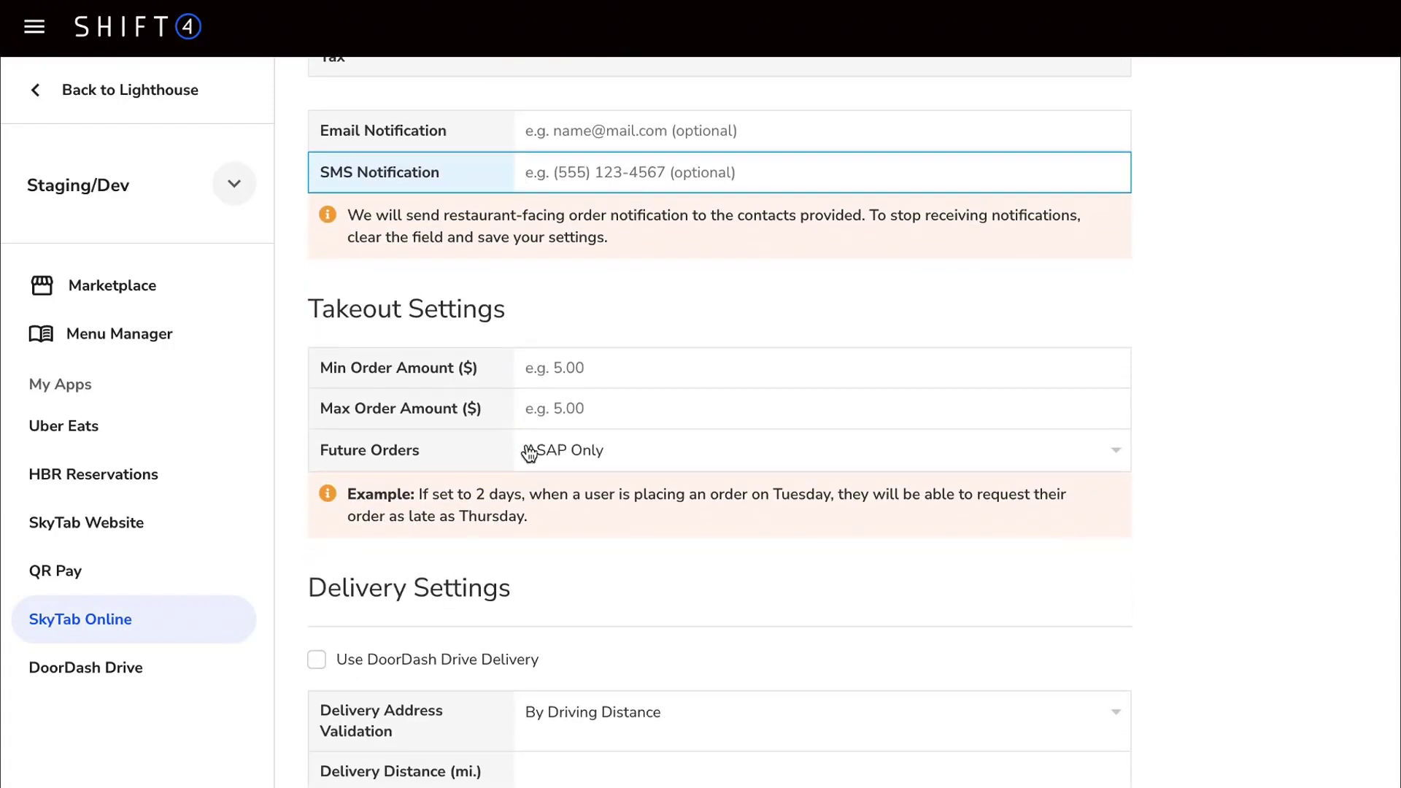
{"action": "left_click", "coordinate": [559, 362]}
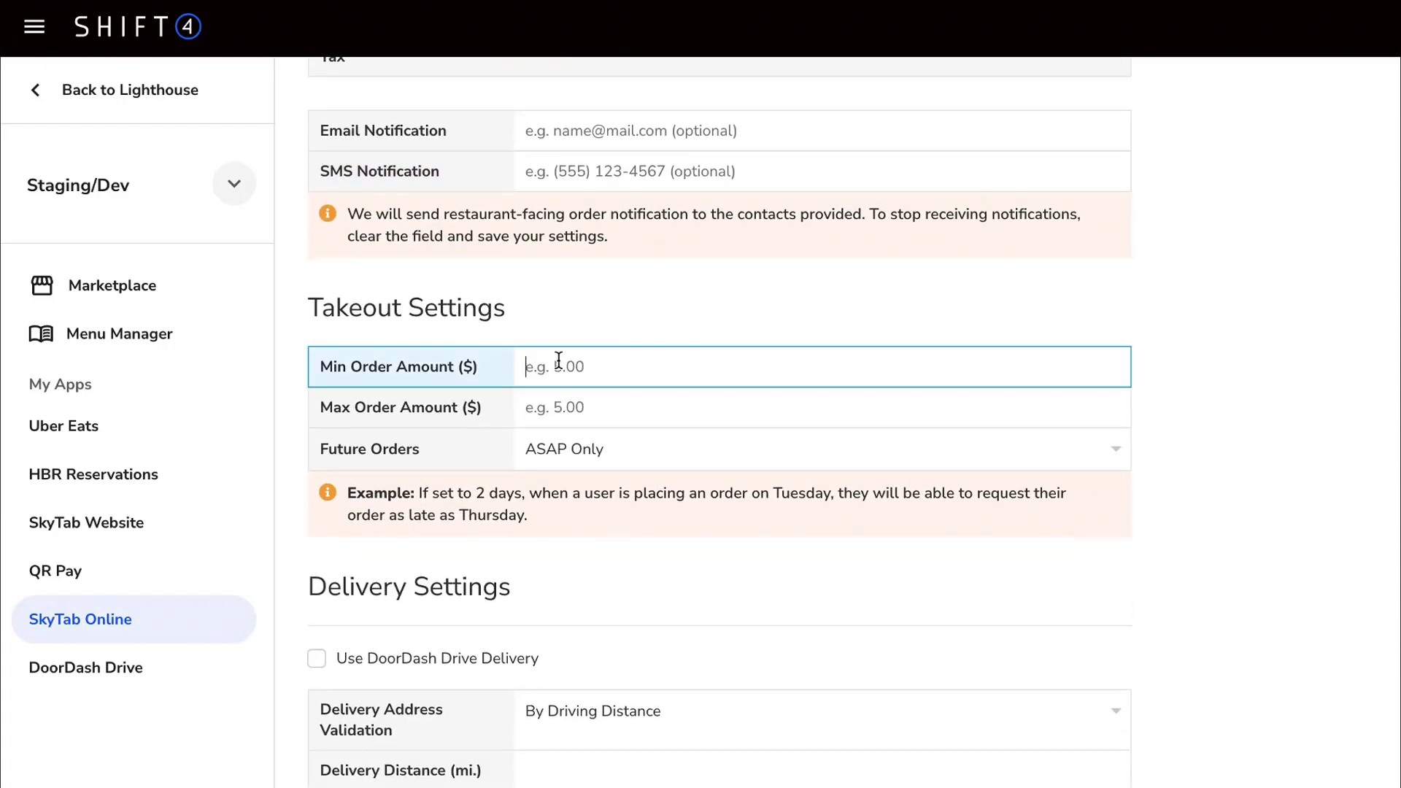
{"action": "left_click", "coordinate": [544, 407]}
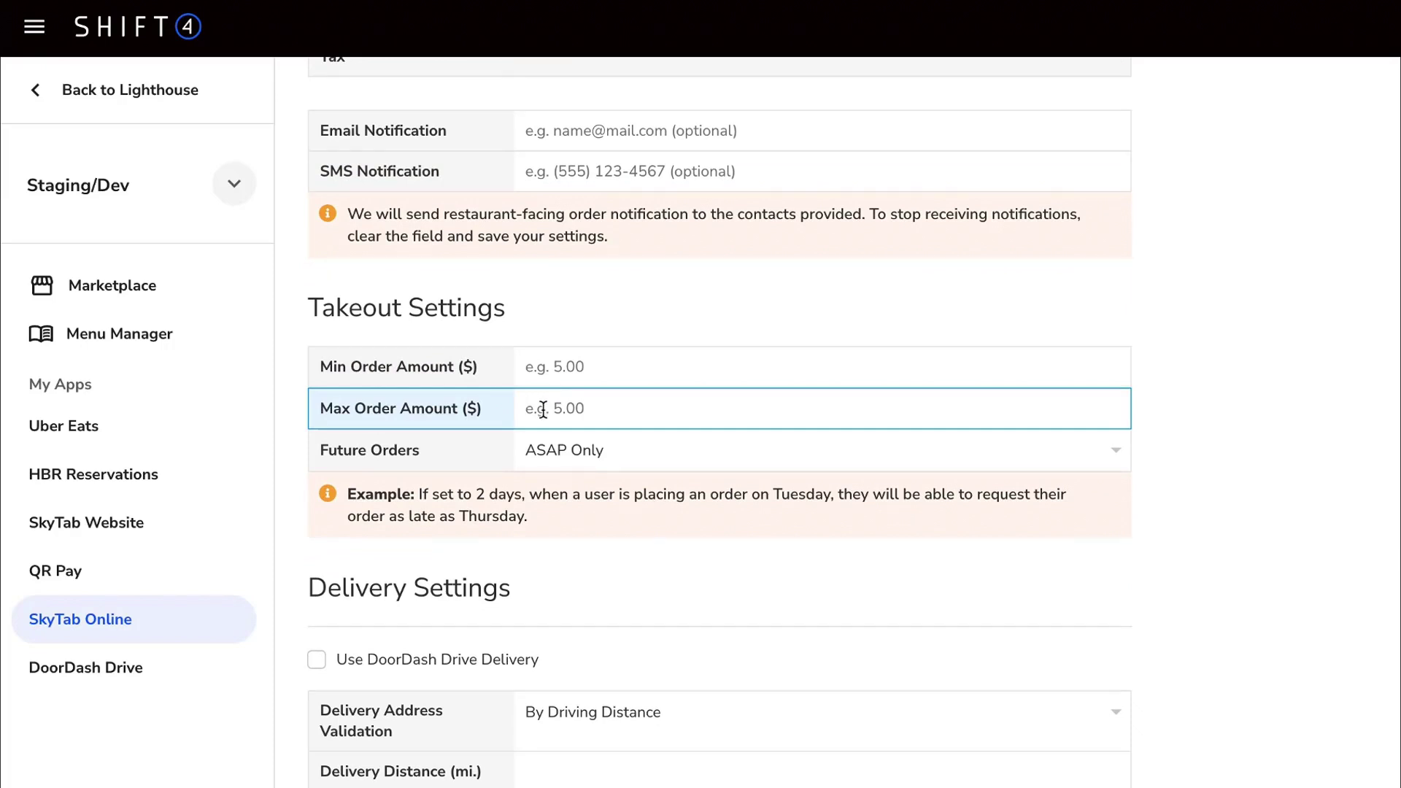
{"action": "left_click", "coordinate": [535, 453]}
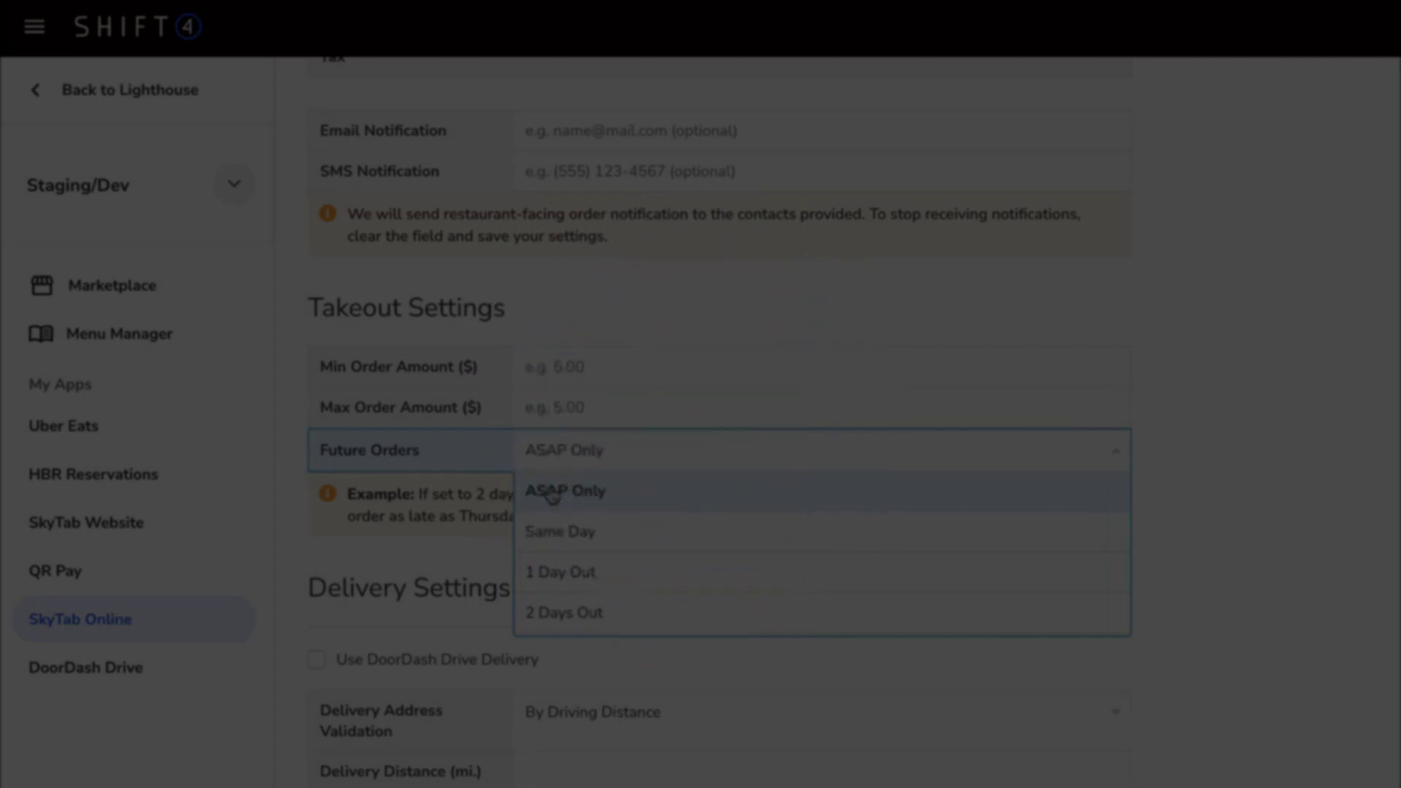
{"action": "left_click", "coordinate": [556, 528]}
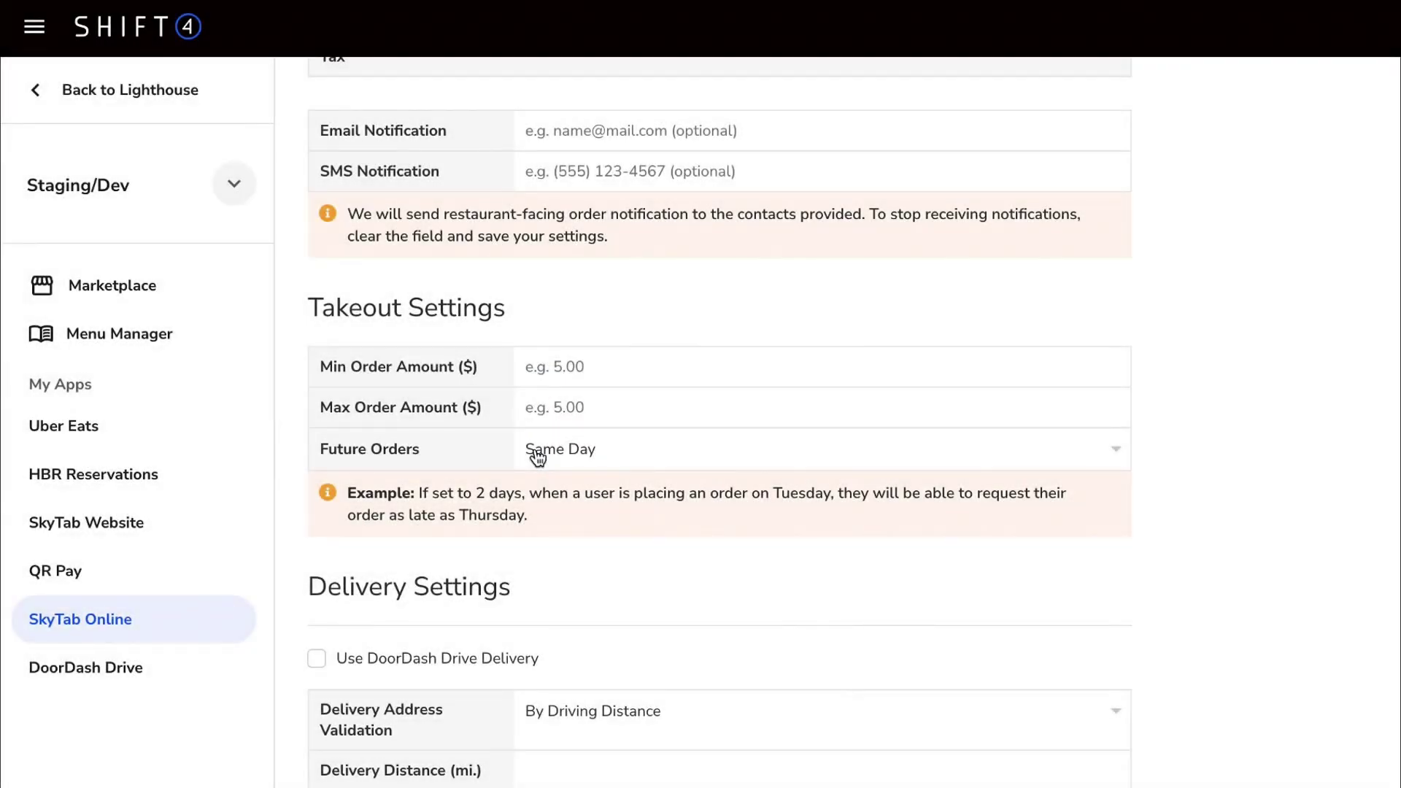
{"action": "left_click", "coordinate": [538, 457]}
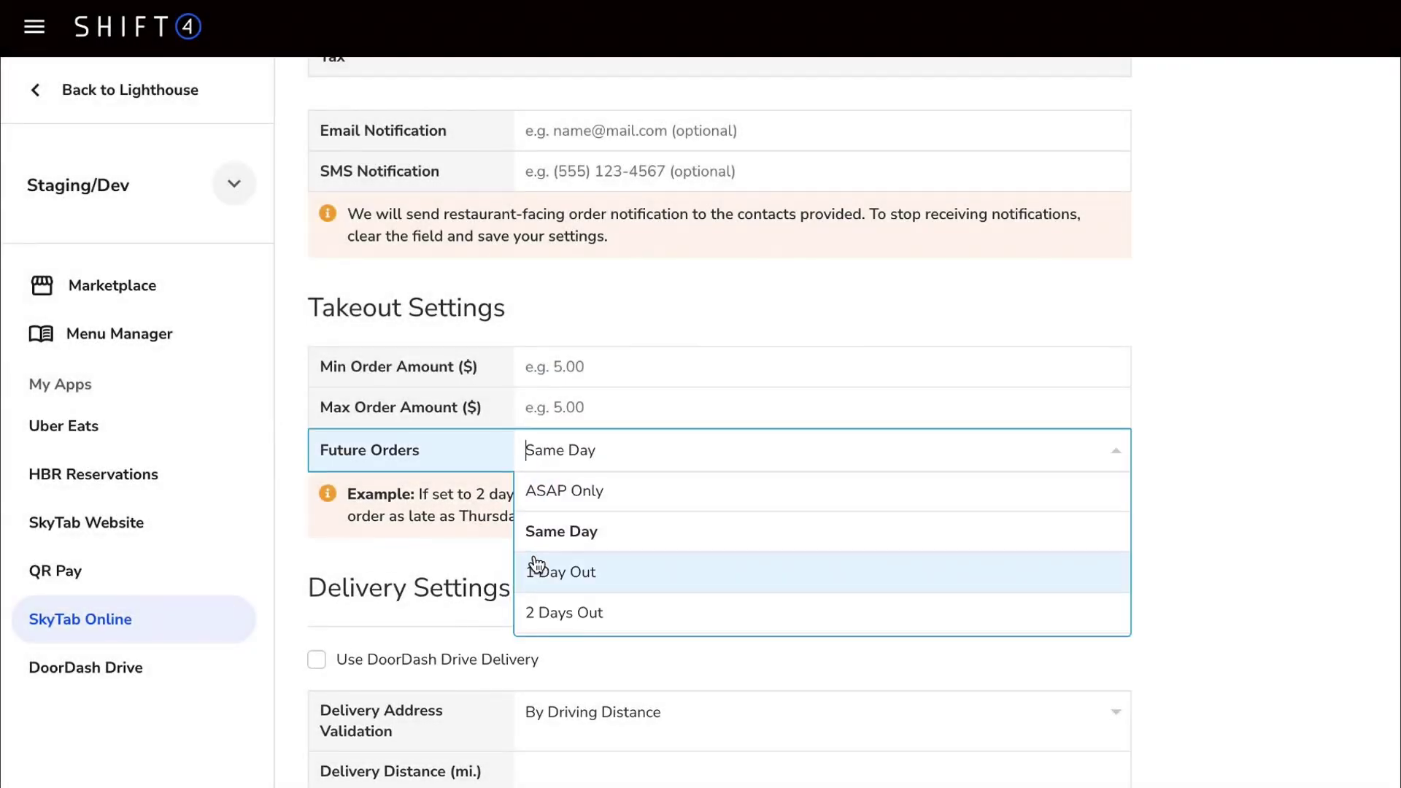
{"action": "scroll", "coordinate": [537, 562], "scroll_direction": "down", "scroll_amount": 1}
{"action": "scroll", "coordinate": [537, 562], "scroll_direction": "down", "scroll_amount": 2}
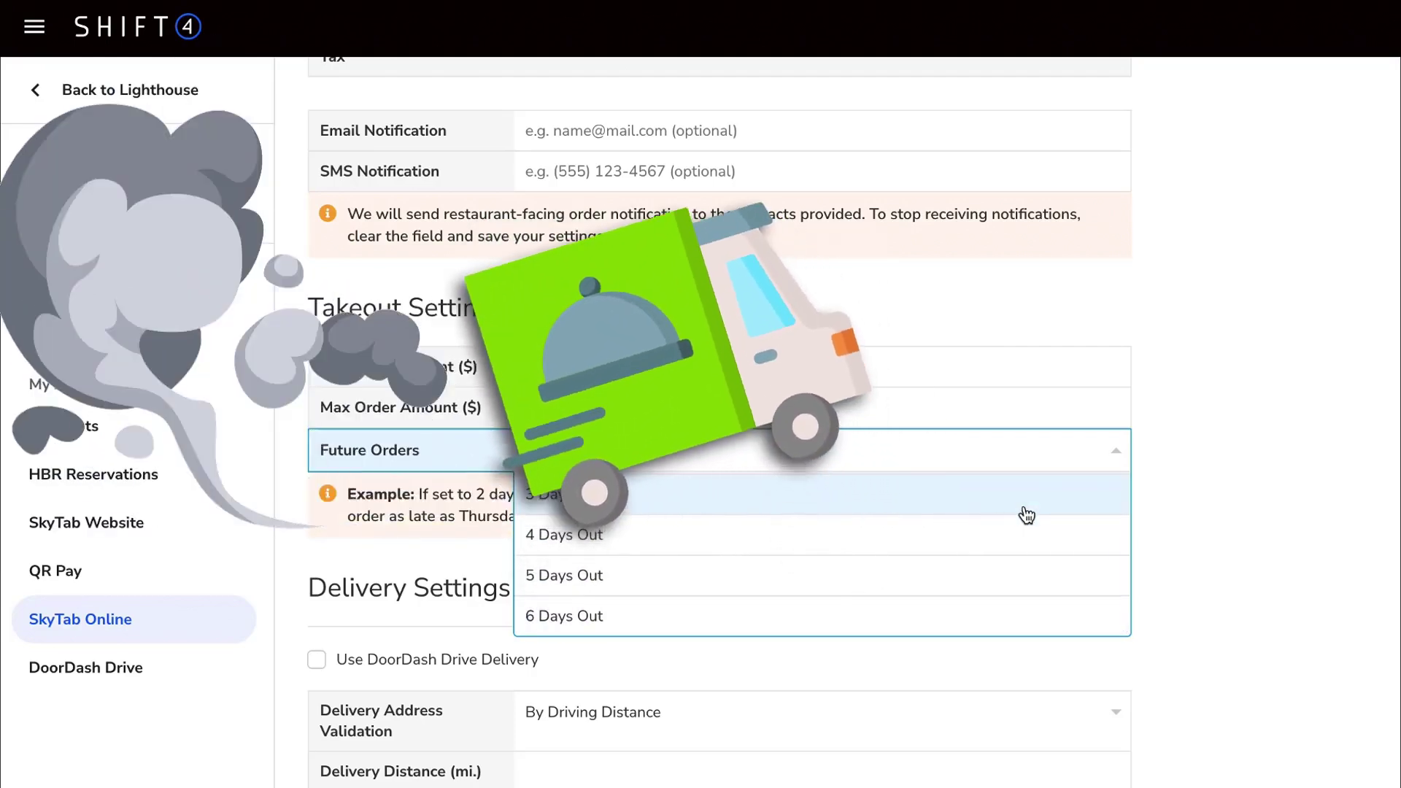
Keep Same Day selected and leave Use DoorDash Drive Delivery switched off.
{"action": "left_click", "coordinate": [377, 623]}
{"action": "scroll", "coordinate": [376, 622], "scroll_direction": "down", "scroll_amount": 4}
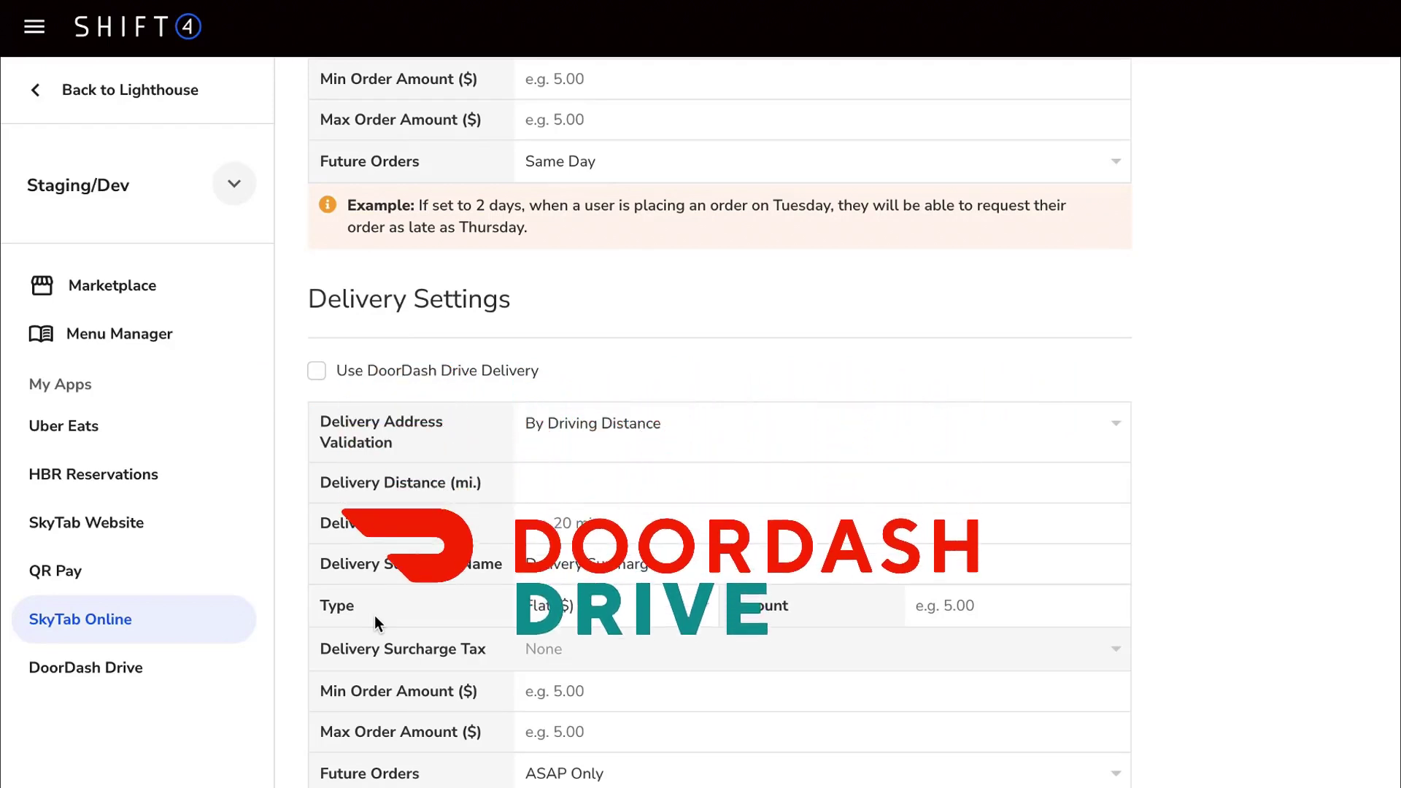
{"action": "left_click", "coordinate": [318, 372]}
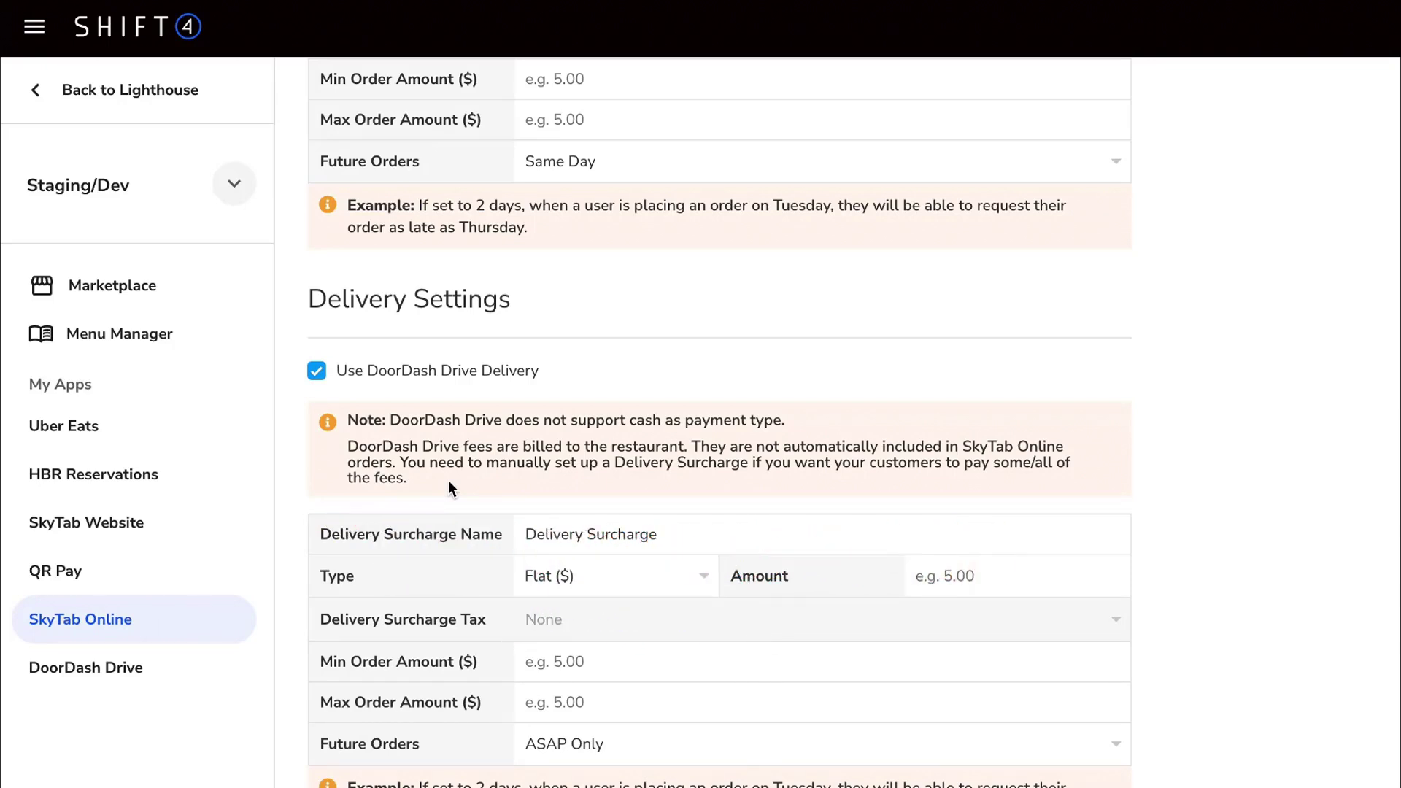
{"action": "left_click", "coordinate": [317, 371]}
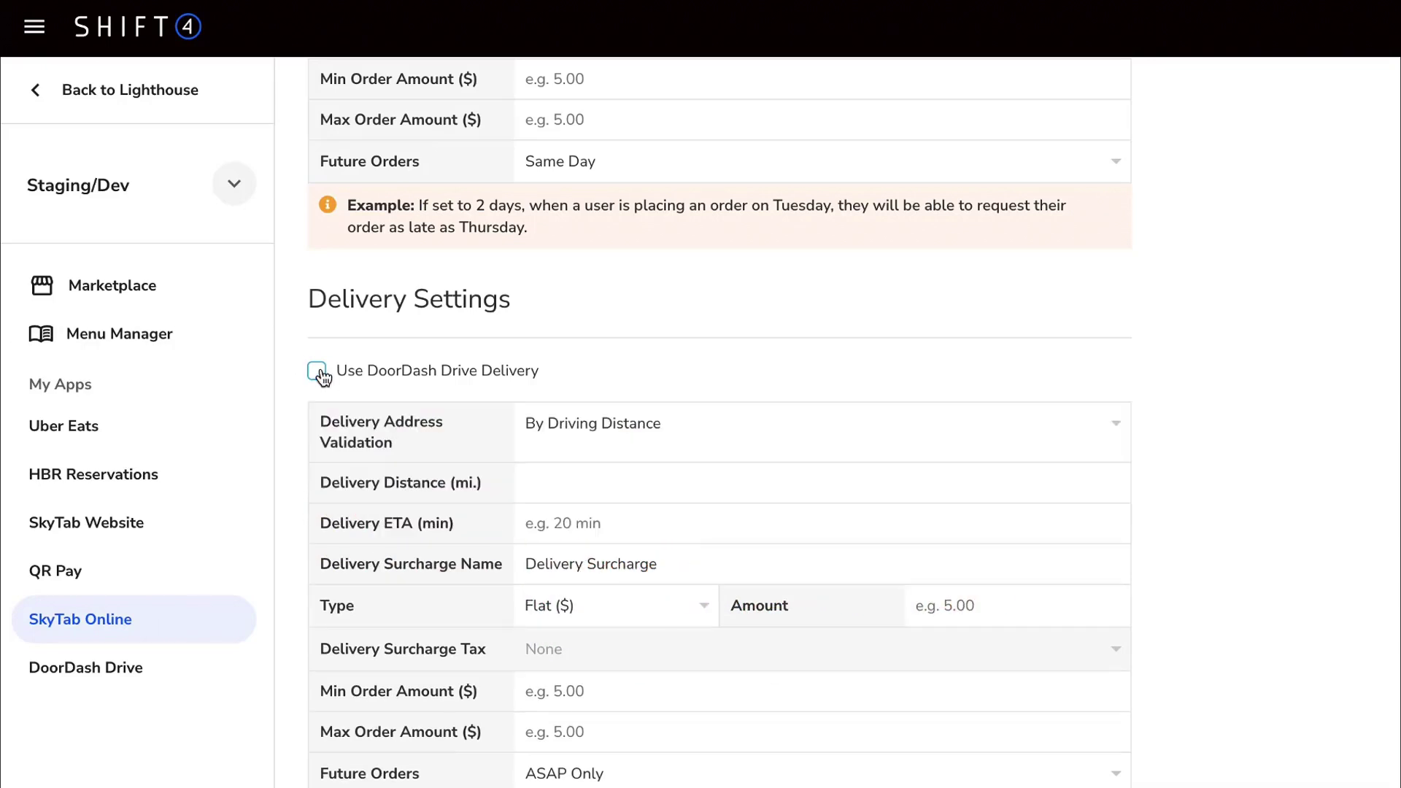
Keep address validation By Driving Distance and set Delivery Distance to 2 miles.
{"action": "left_click", "coordinate": [565, 424]}
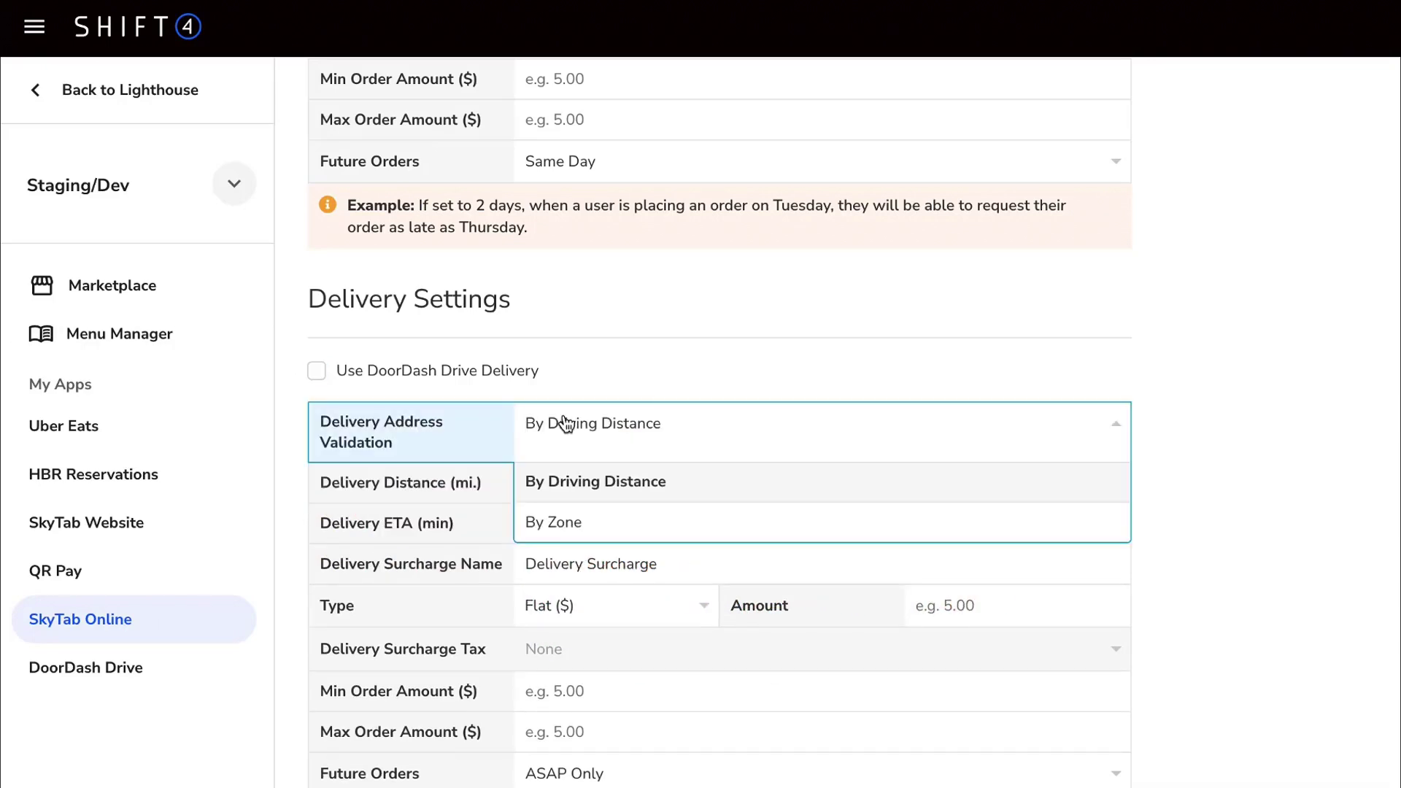
{"action": "left_click", "coordinate": [641, 397]}
{"action": "left_click", "coordinate": [570, 484]}
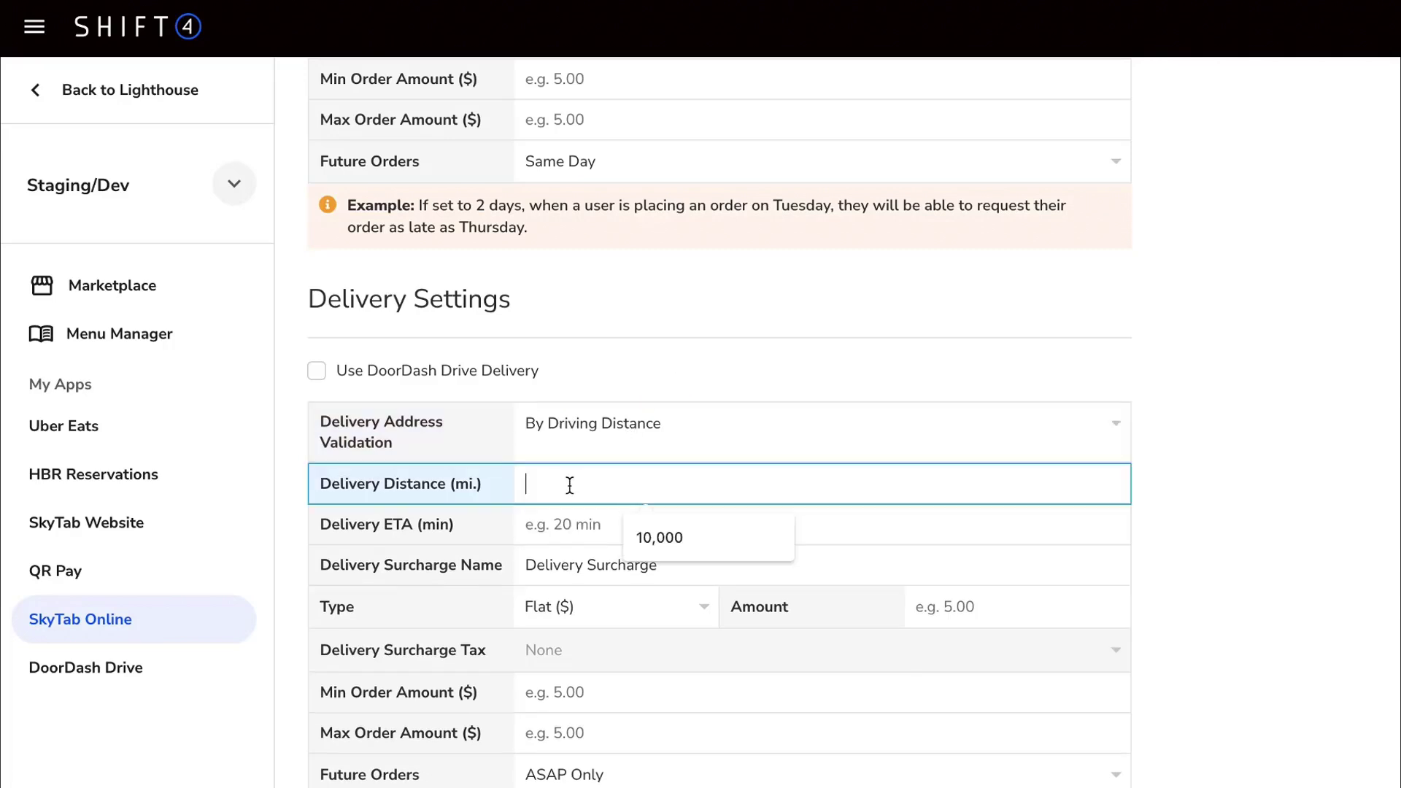
{"action": "type", "text": "2"}
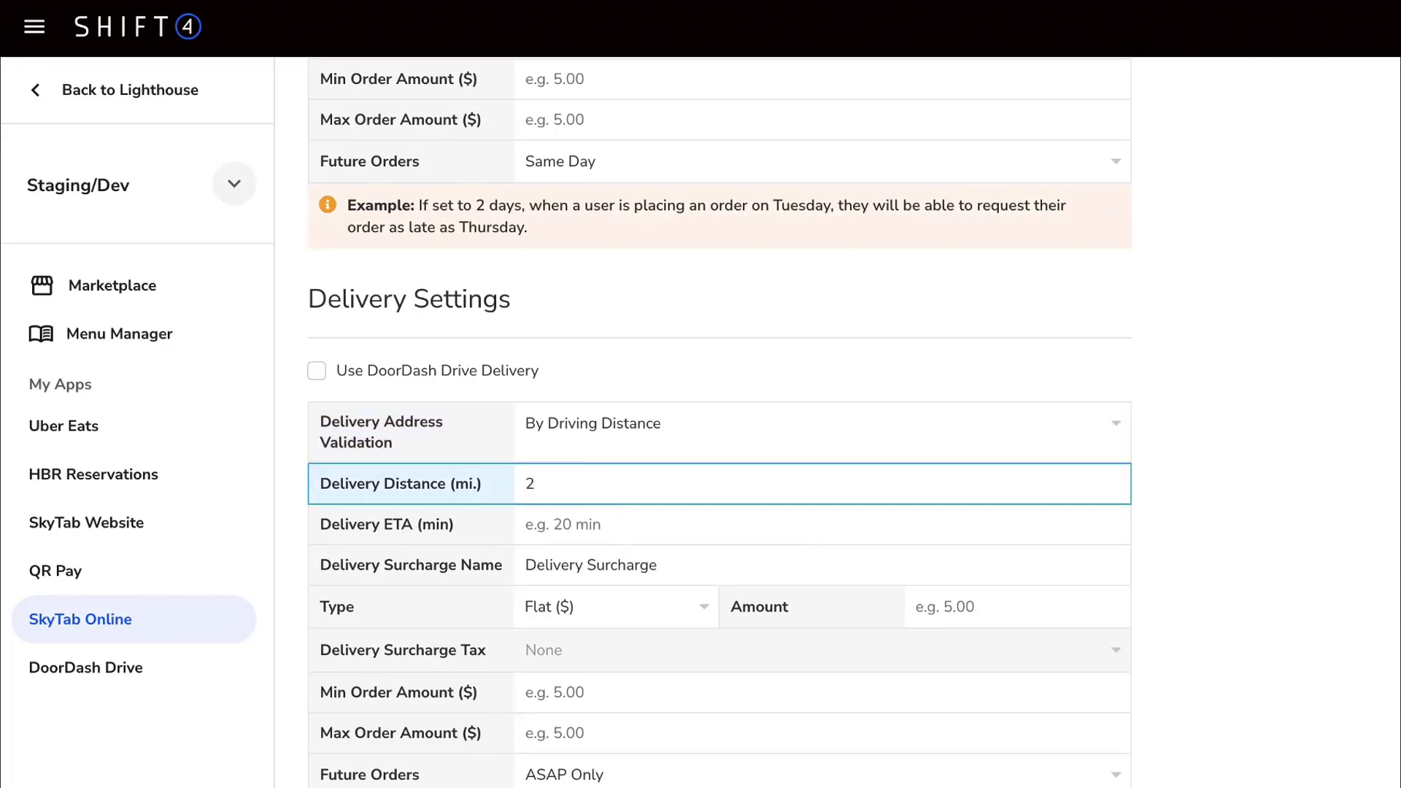
{"action": "key", "text": "Tab"}
{"action": "key", "text": "shift+Tab"}
Switch Delivery Address Validation to By Zone and scroll down to the delivery zone map.
{"action": "left_click", "coordinate": [632, 422]}
{"action": "left_click", "coordinate": [597, 510]}
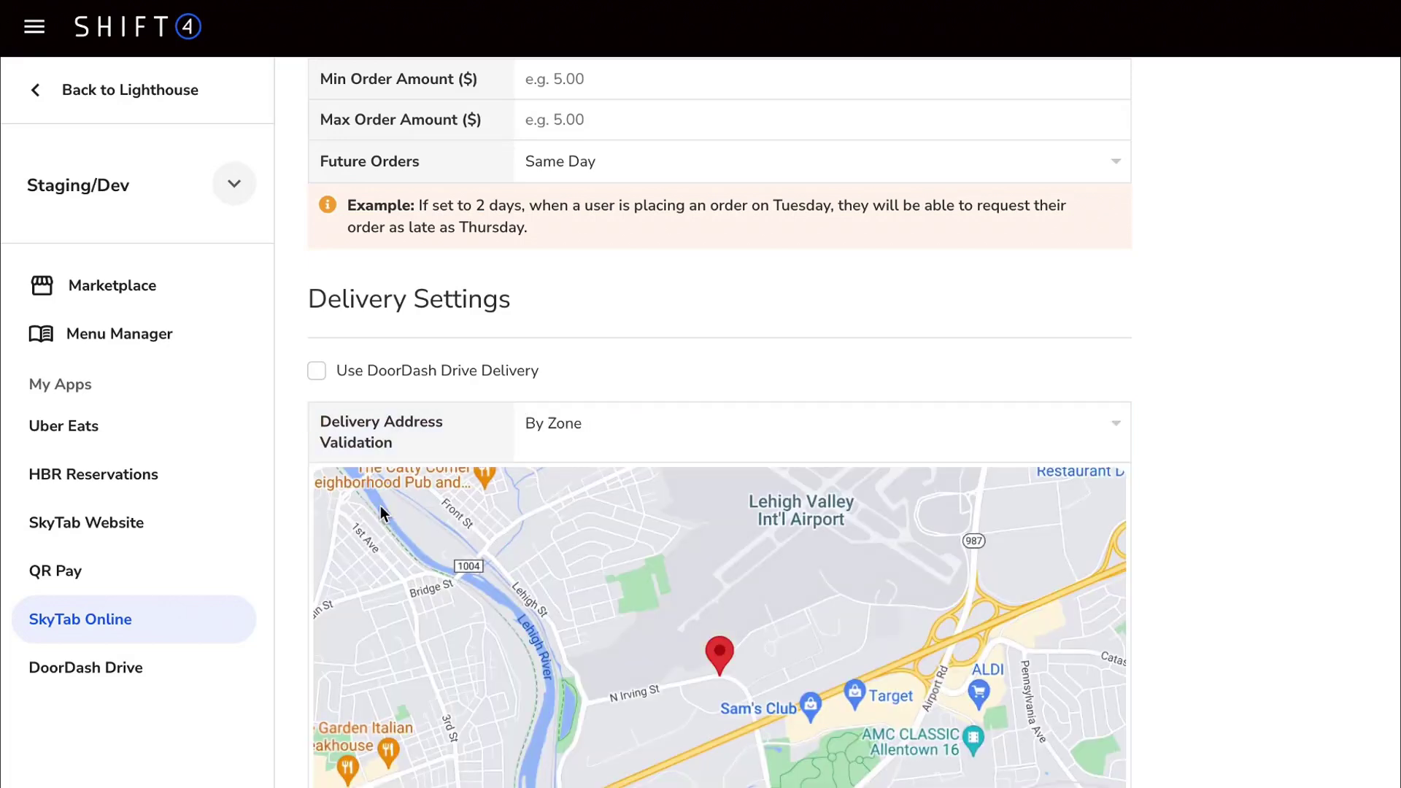
{"action": "scroll", "coordinate": [381, 513], "scroll_direction": "down", "scroll_amount": 2}
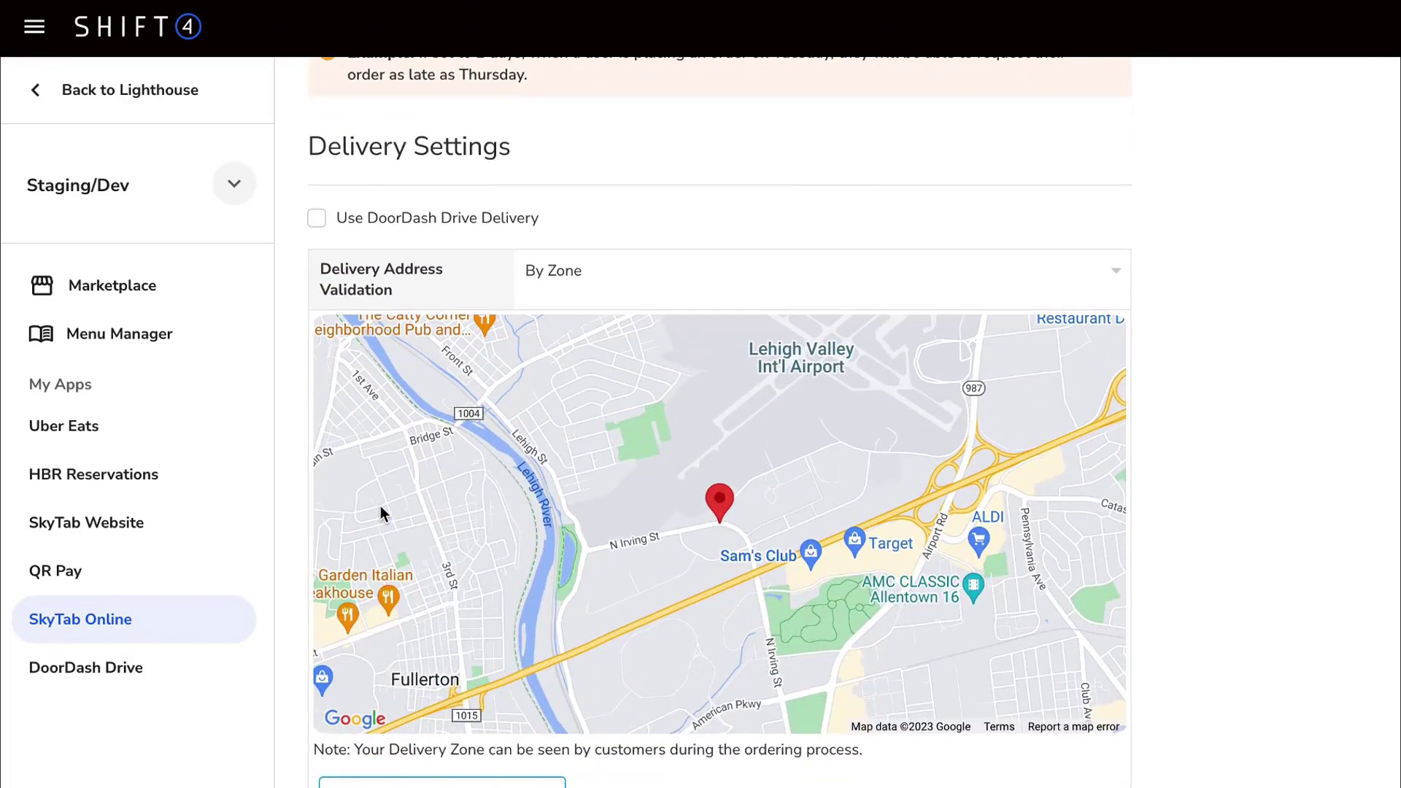
{"action": "scroll", "coordinate": [379, 513], "scroll_direction": "down", "scroll_amount": 1}
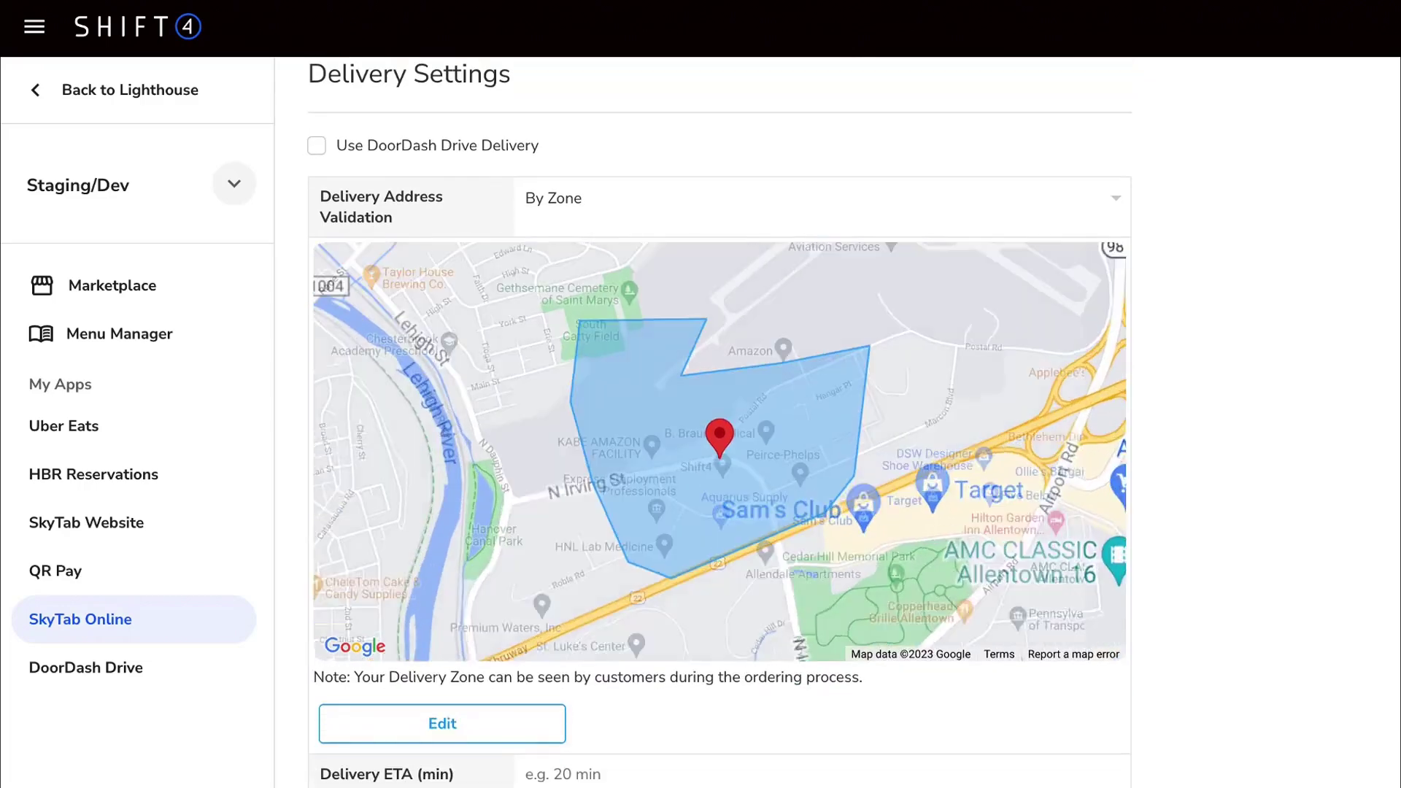
{"action": "scroll", "coordinate": [978, 632], "scroll_direction": "down", "scroll_amount": 3}
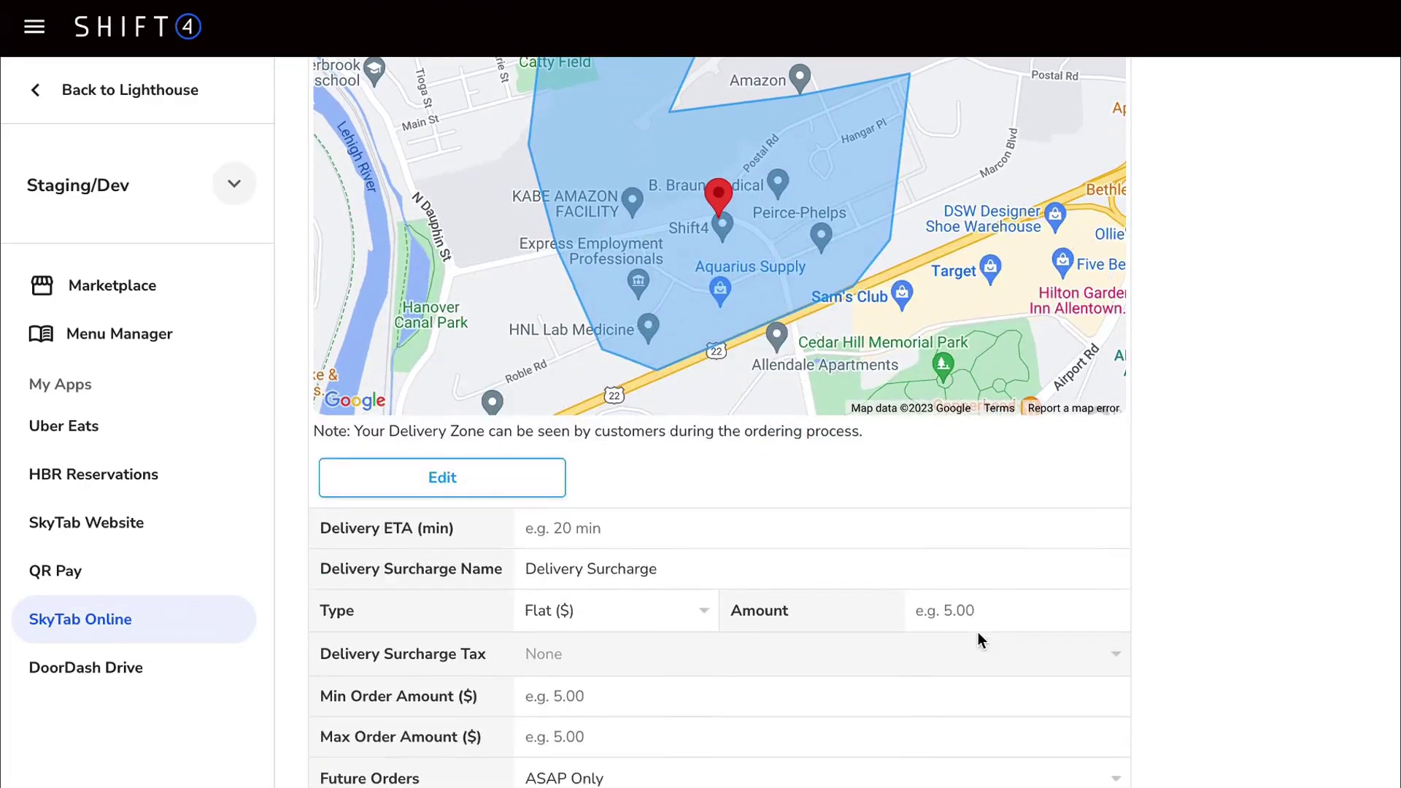
Set the Delivery ETA to 60 minutes.
{"action": "left_click", "coordinate": [624, 533]}
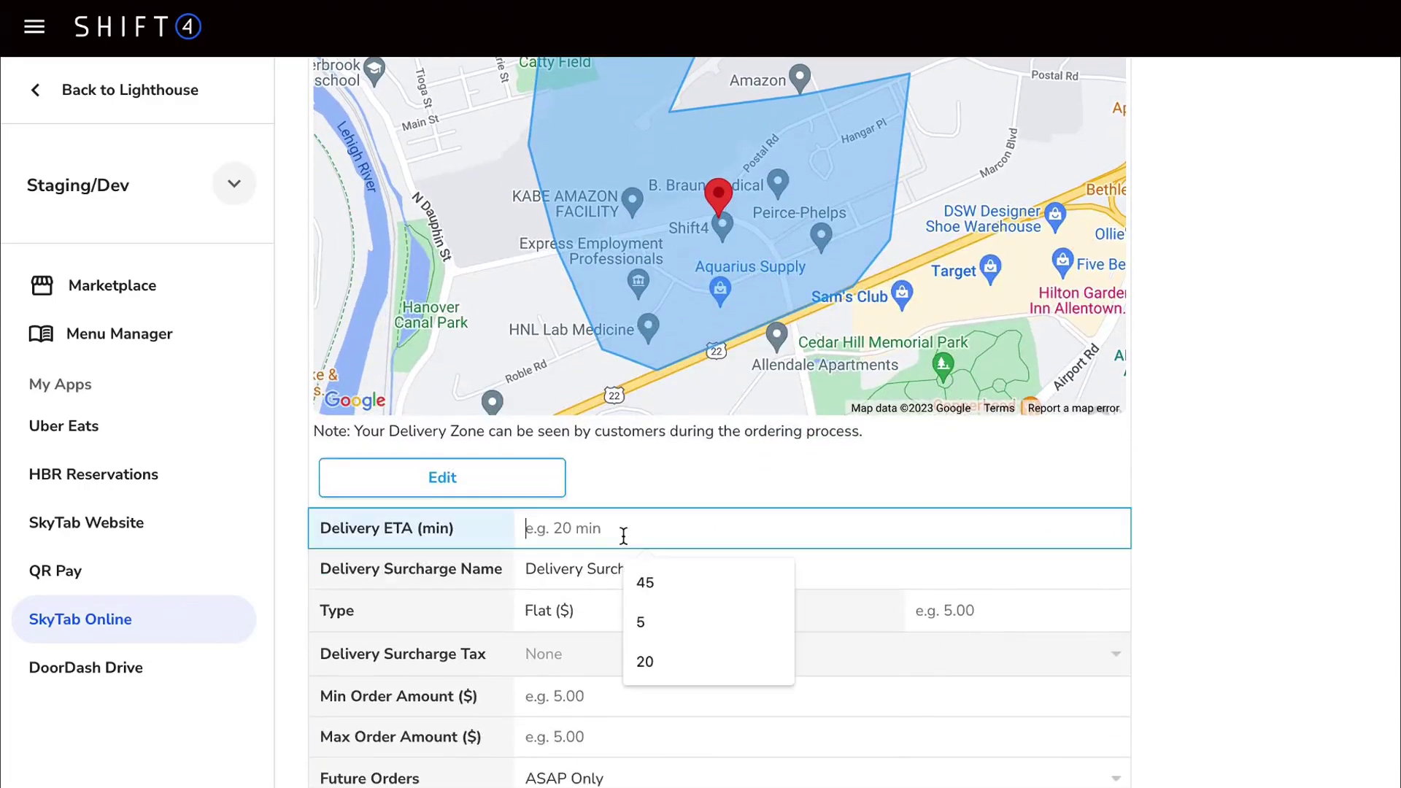
{"action": "type", "text": "60"}
{"action": "left_click", "coordinate": [556, 574]}
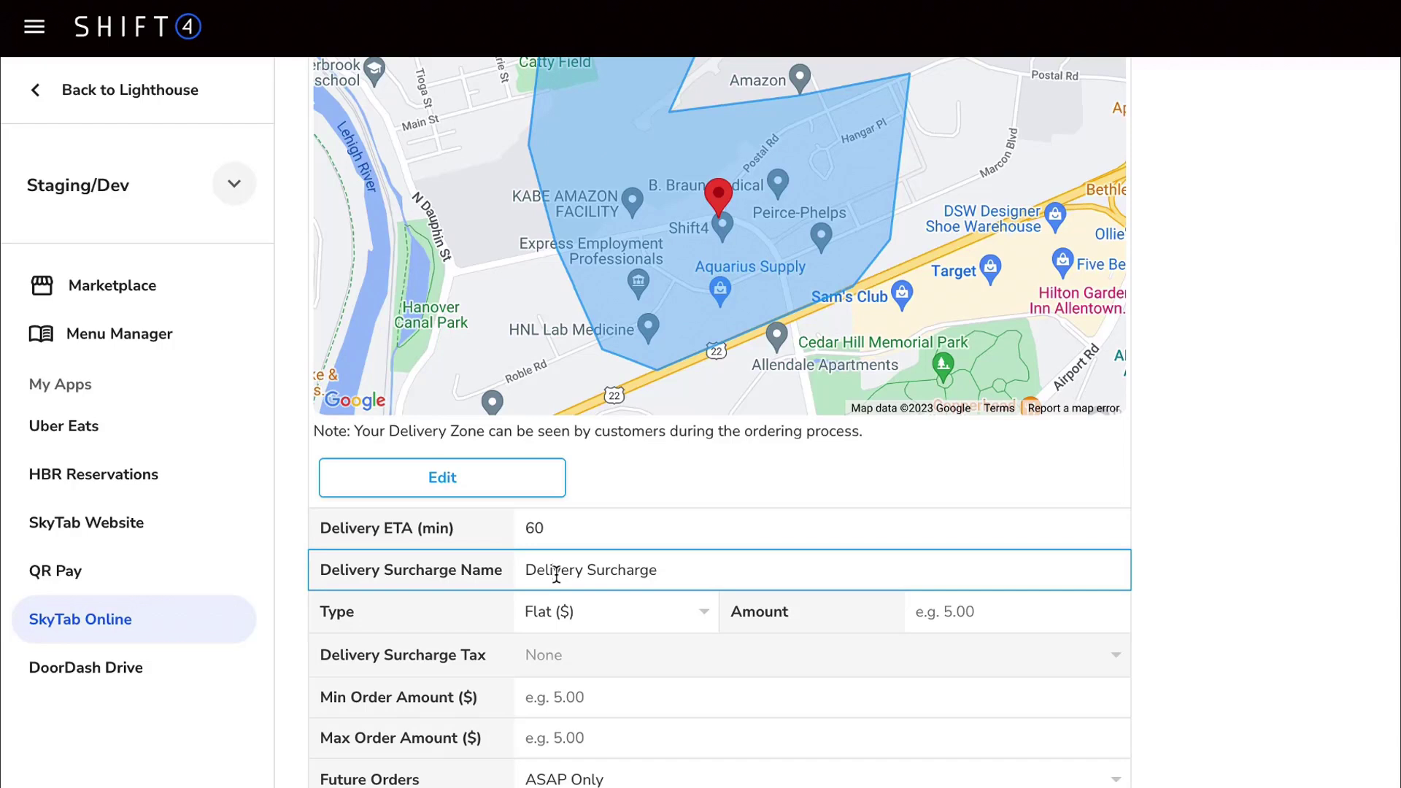
{"action": "scroll", "coordinate": [540, 584], "scroll_direction": "down", "scroll_amount": 2}
{"action": "left_click", "coordinate": [544, 590]}
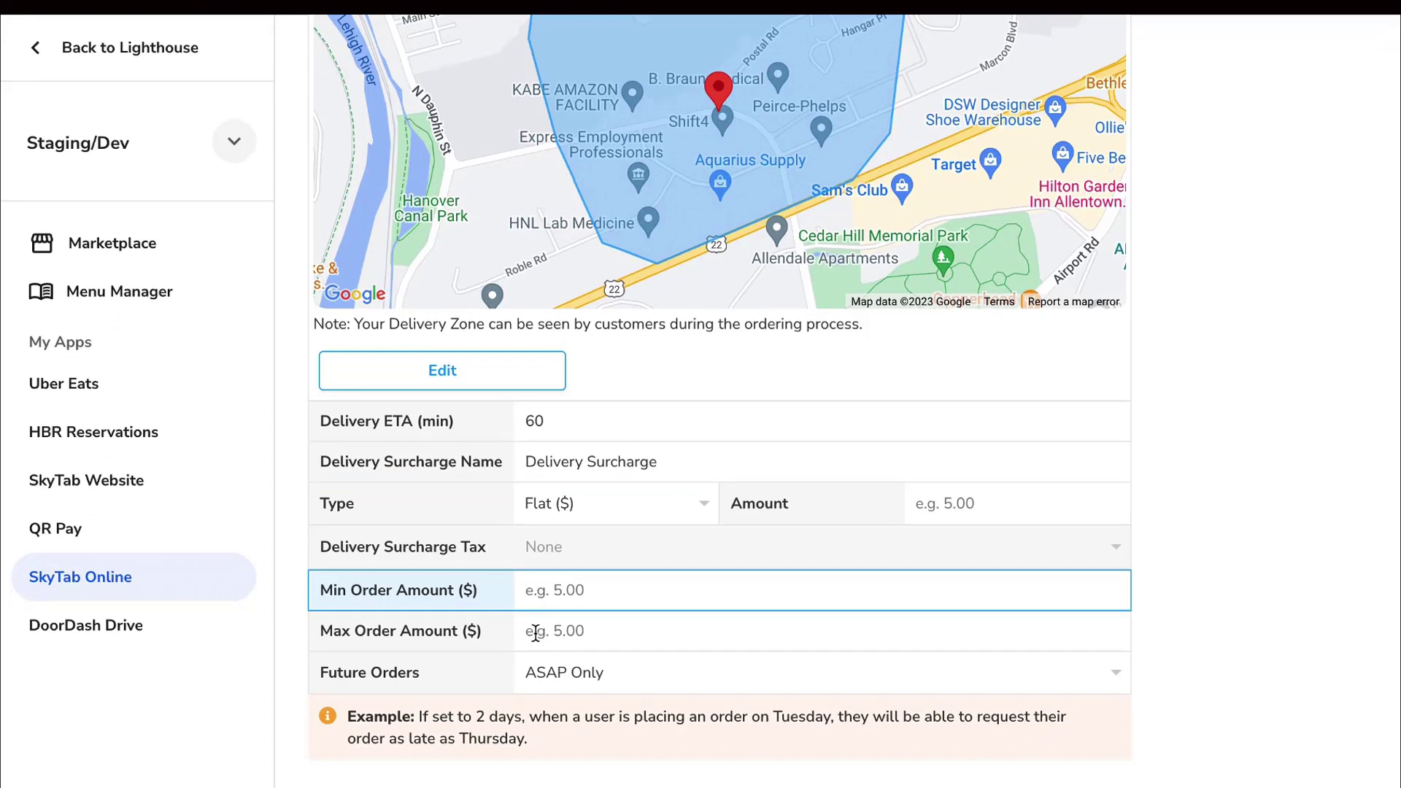
Keep delivery Future Orders at ASAP Only and save the takeout and delivery settings.
{"action": "left_click", "coordinate": [540, 675]}
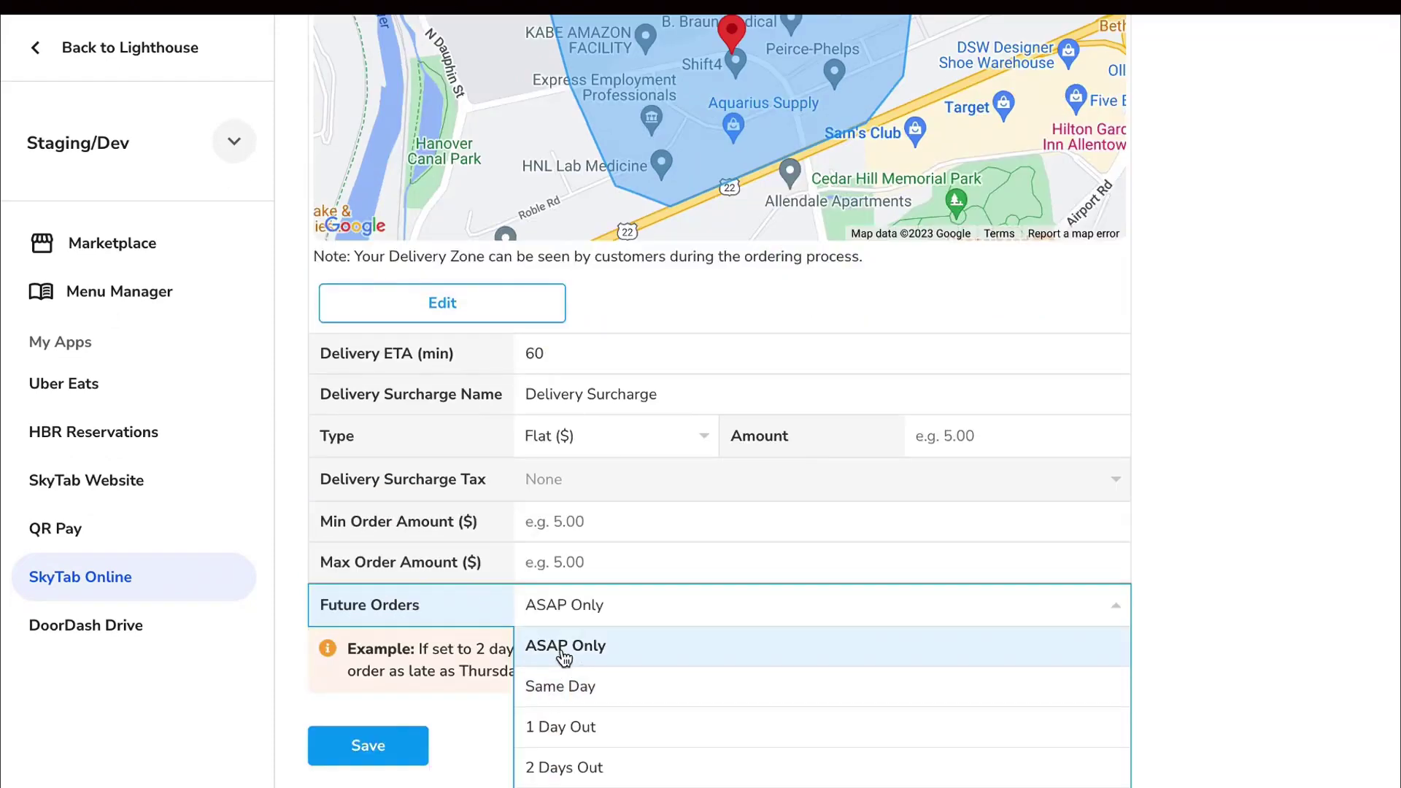
{"action": "left_click", "coordinate": [1222, 638]}
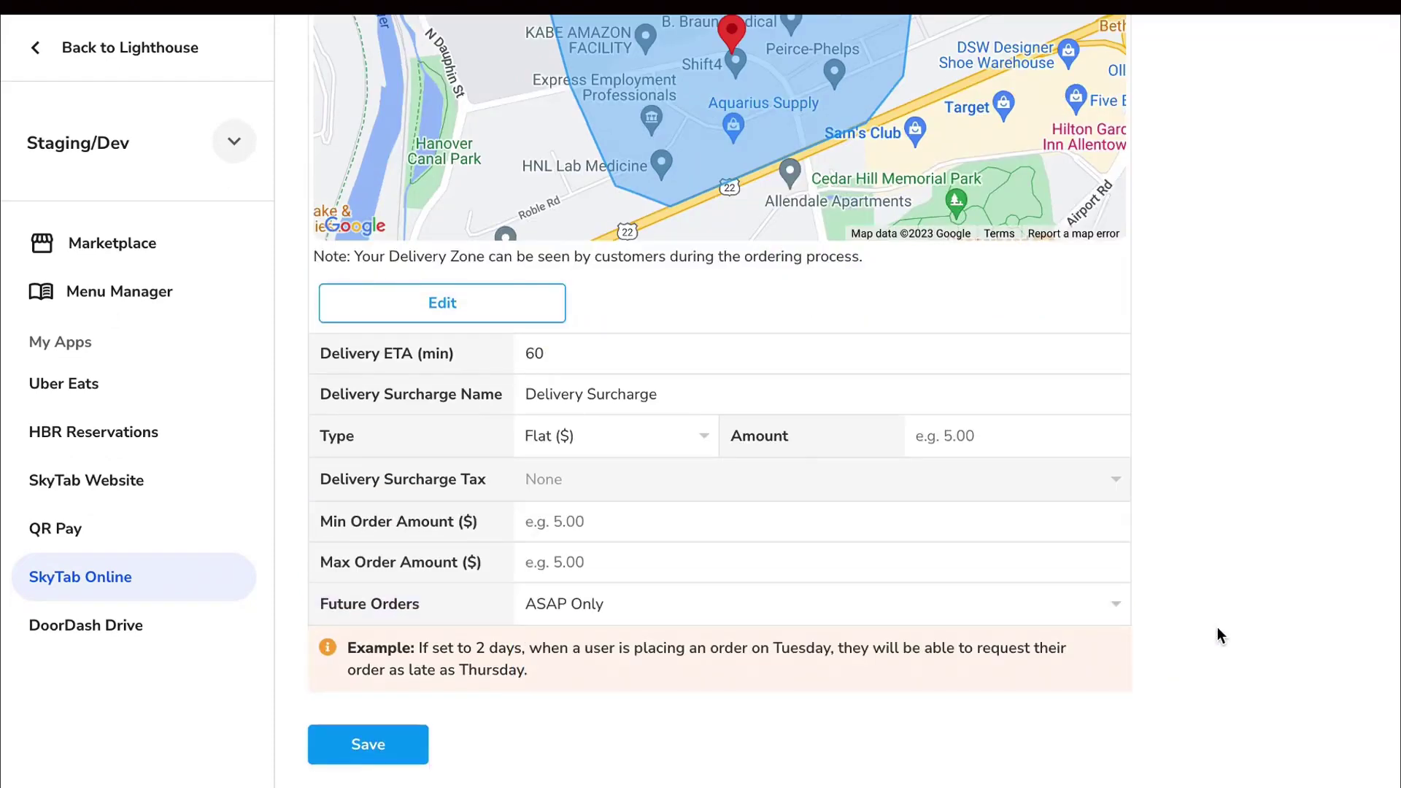
{"action": "left_click", "coordinate": [331, 759]}
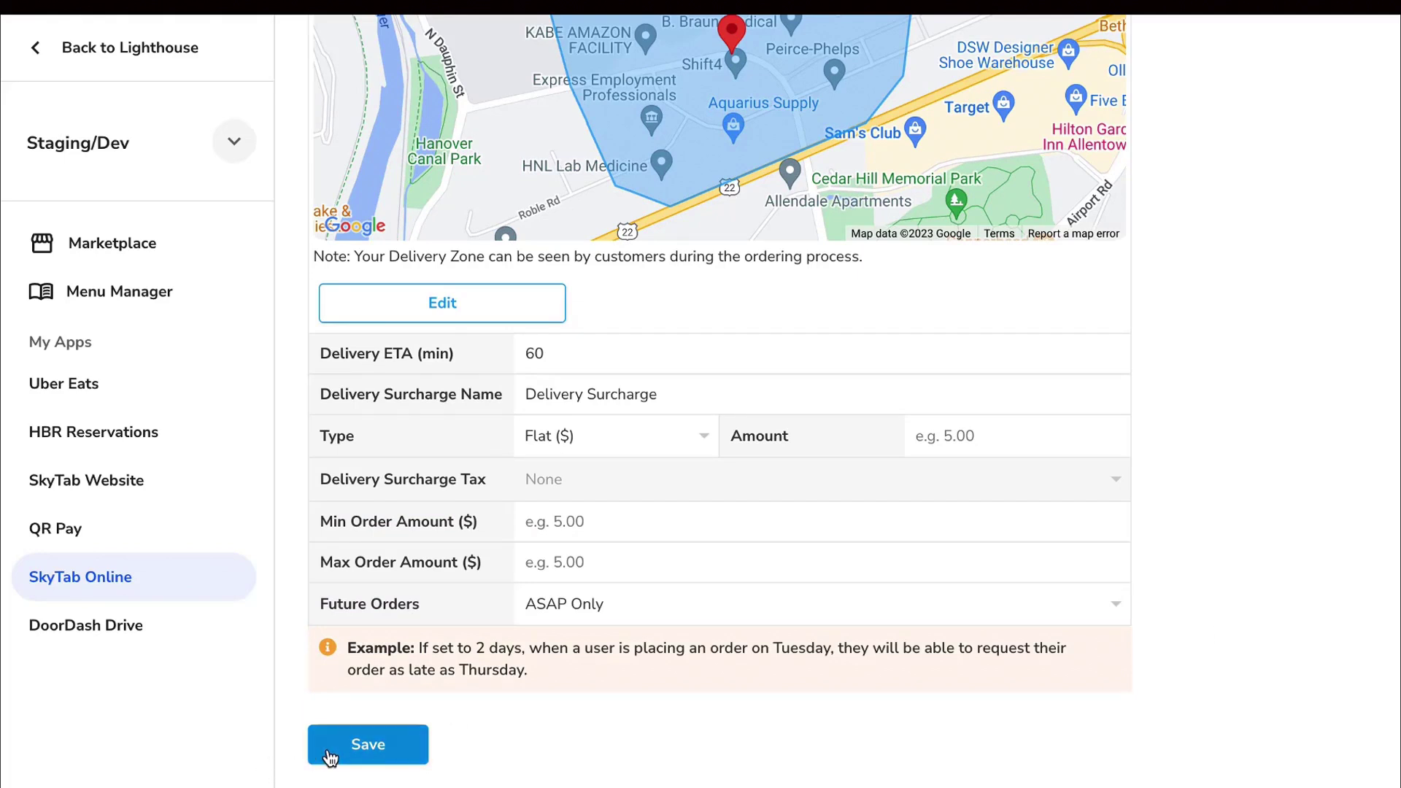